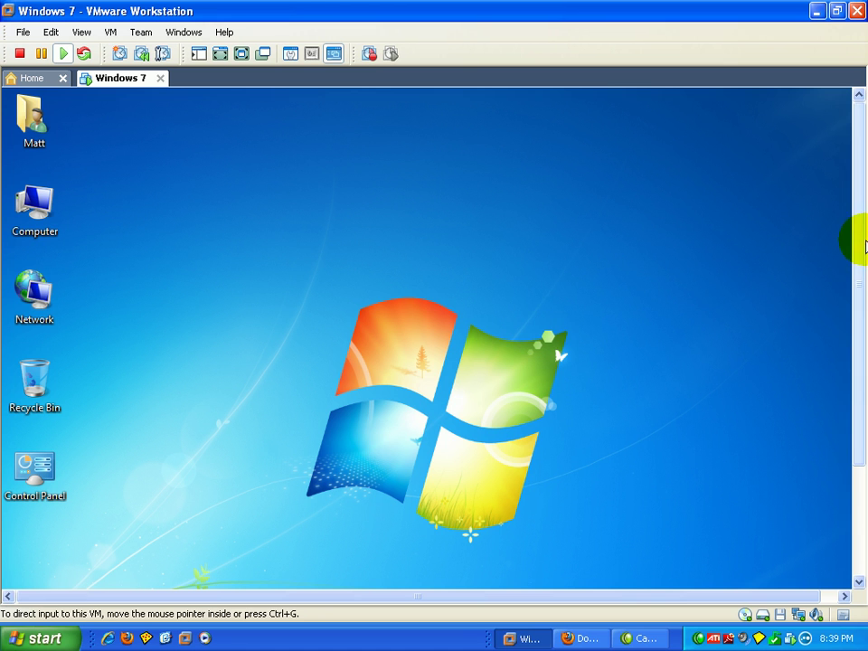
Scroll the VM console down to reveal the Windows 7 guest taskbar
{"action": "left_click_drag", "start_coordinate": [860, 240], "coordinate": [859, 349]}
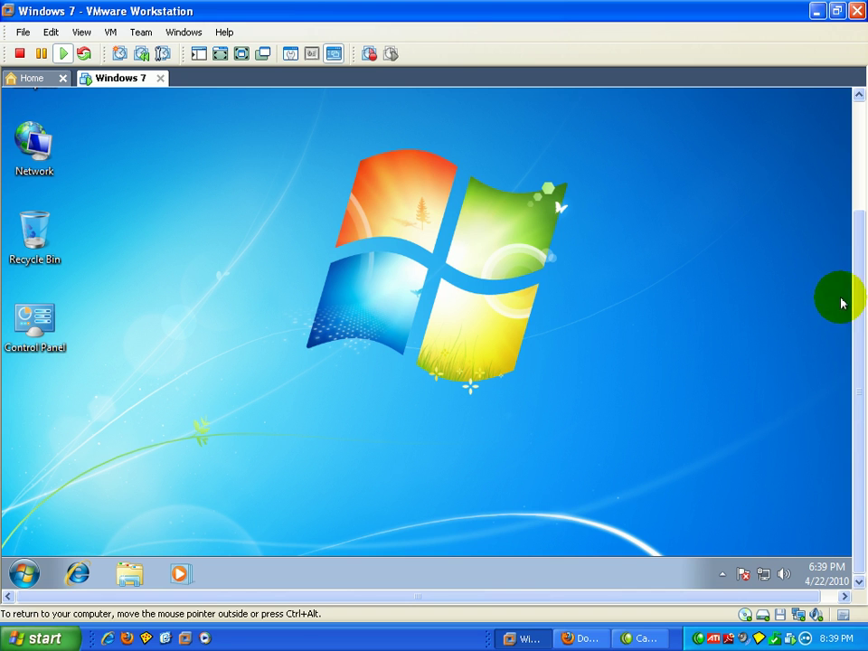
{"action": "left_click_drag", "start_coordinate": [856, 357], "coordinate": [861, 390]}
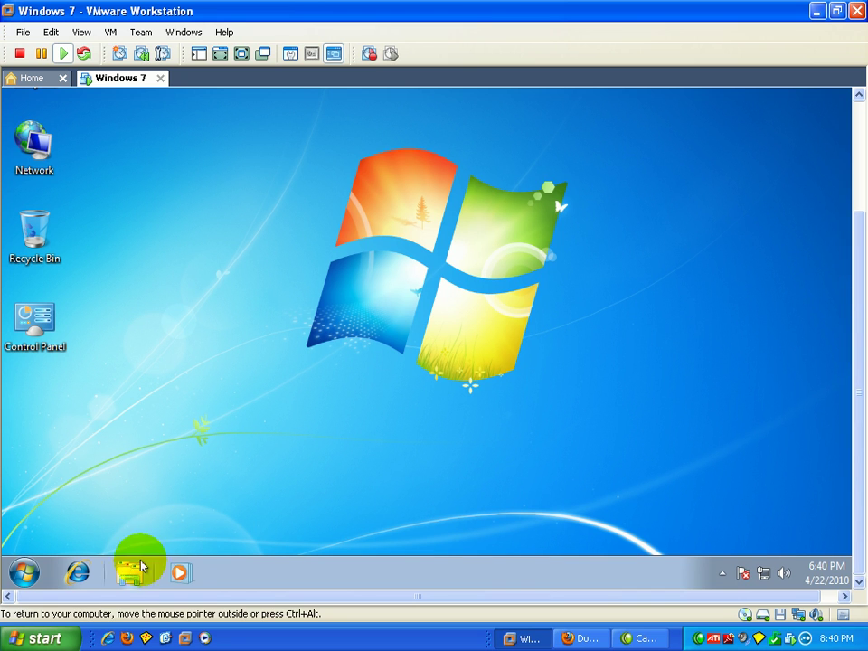
Launch Internet Explorer and load google.com
{"action": "left_click", "coordinate": [76, 572]}
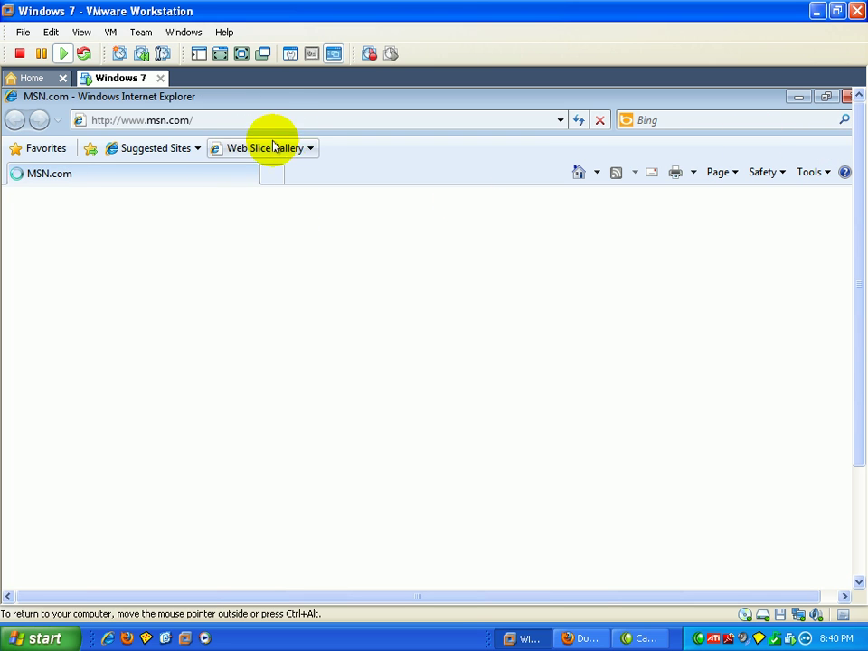
{"action": "left_click", "coordinate": [308, 117]}
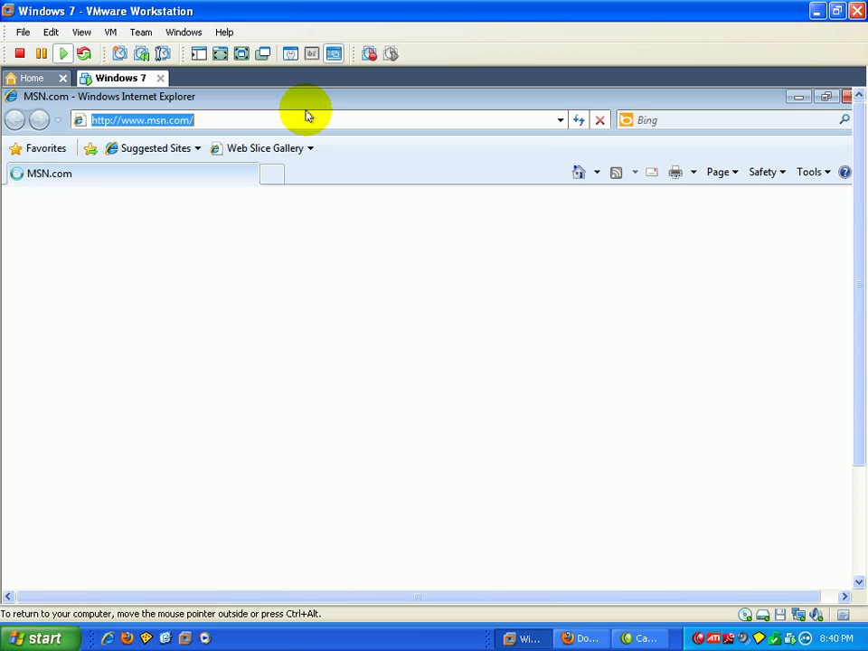
{"action": "type", "text": "g"}
{"action": "key", "text": "BackSpace"}
{"action": "type", "text": "google.co"}
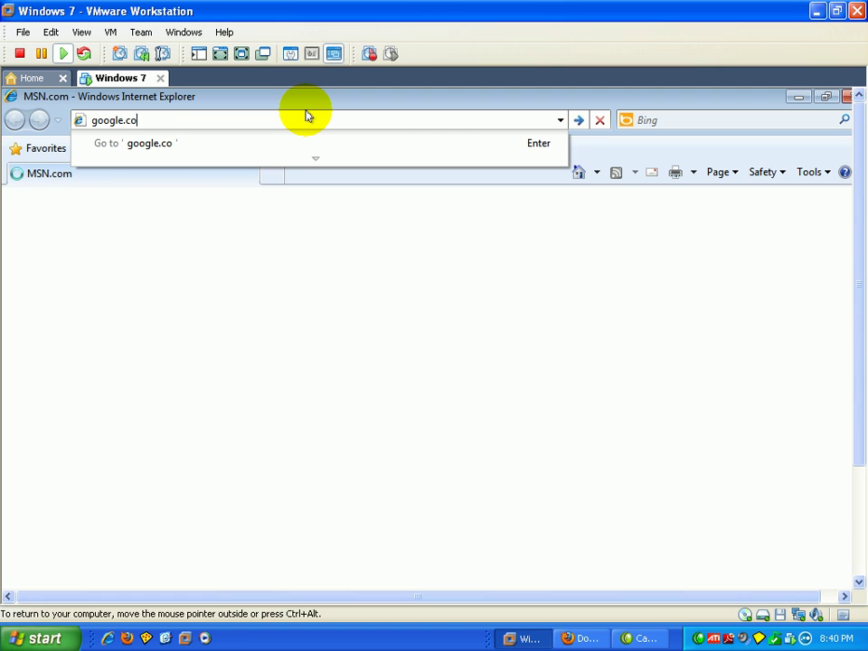
{"action": "type", "text": "m"}
{"action": "key", "text": "Return"}
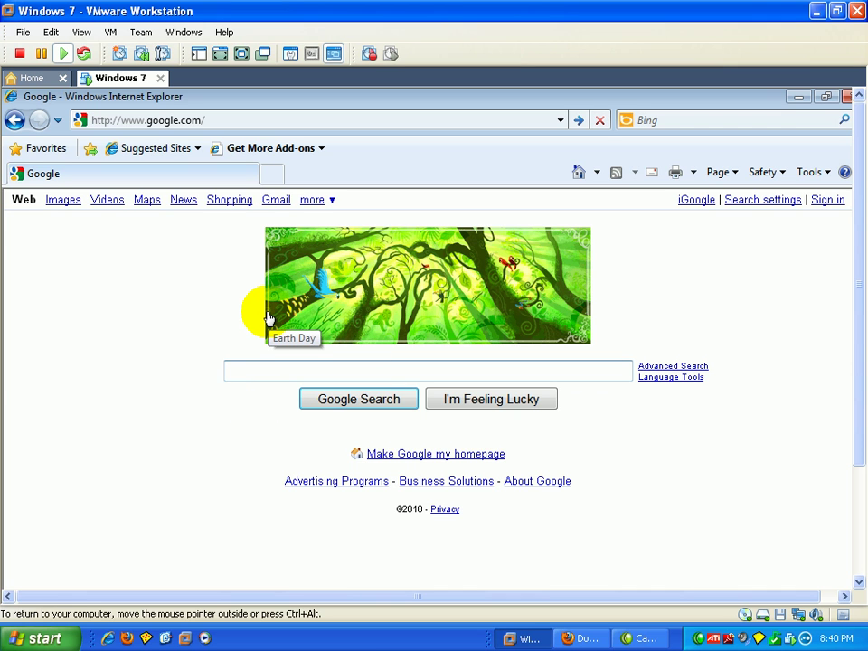
Search Google for 'k9 web protection' using the suggestion list
{"action": "type", "text": "9 web"}
{"action": "key", "text": "Down"}
{"action": "key", "text": "Down"}
{"action": "key", "text": "Up"}
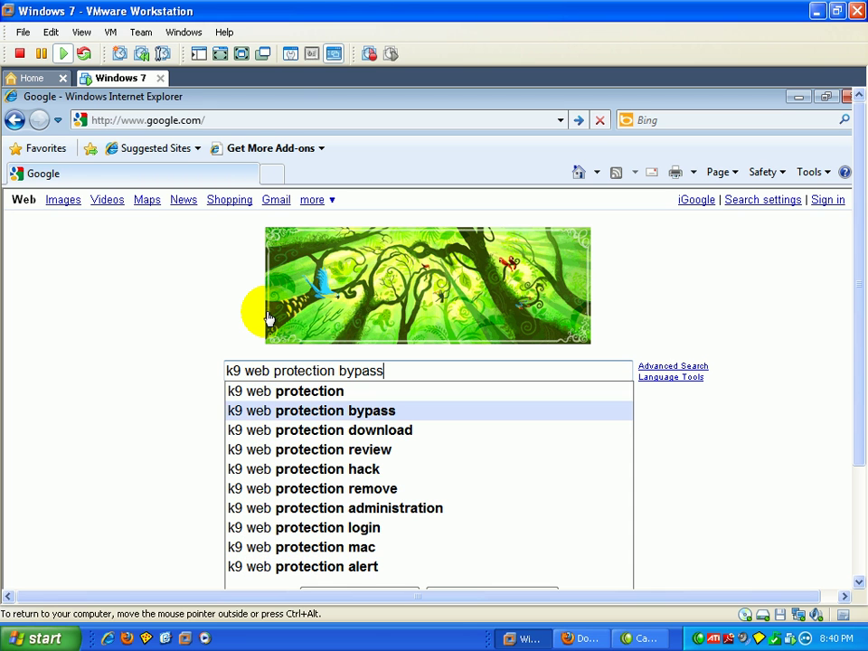
{"action": "key", "text": "Return"}
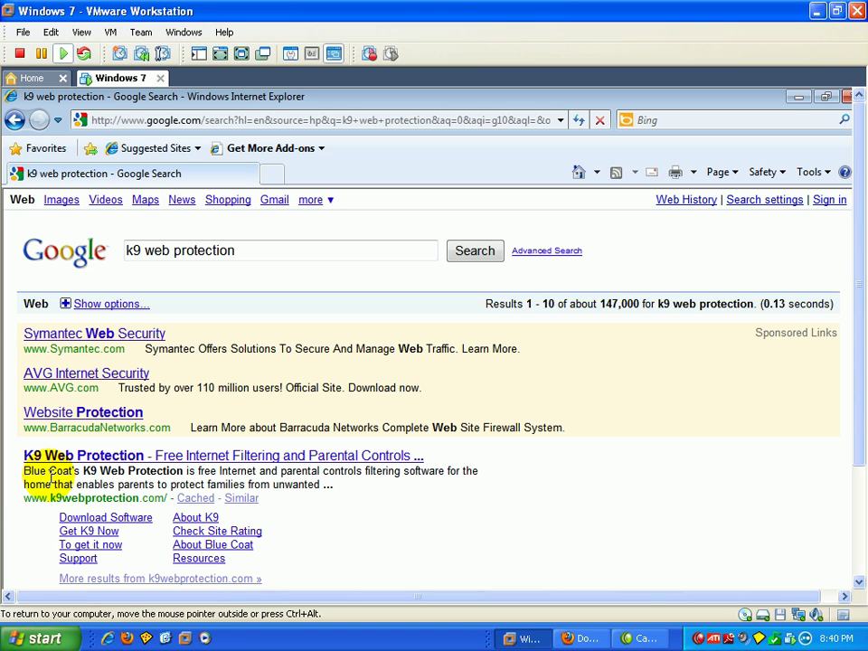
Open the K9 site's free license request form and answer 'How did you hear about us?' with Other
{"action": "left_click", "coordinate": [56, 457]}
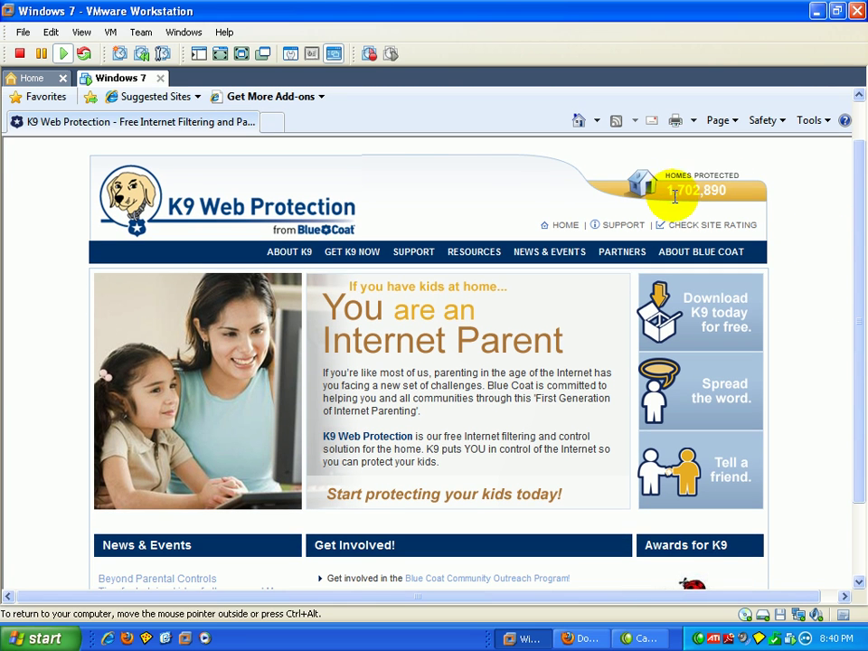
{"action": "left_click_drag", "start_coordinate": [675, 197], "coordinate": [832, 213]}
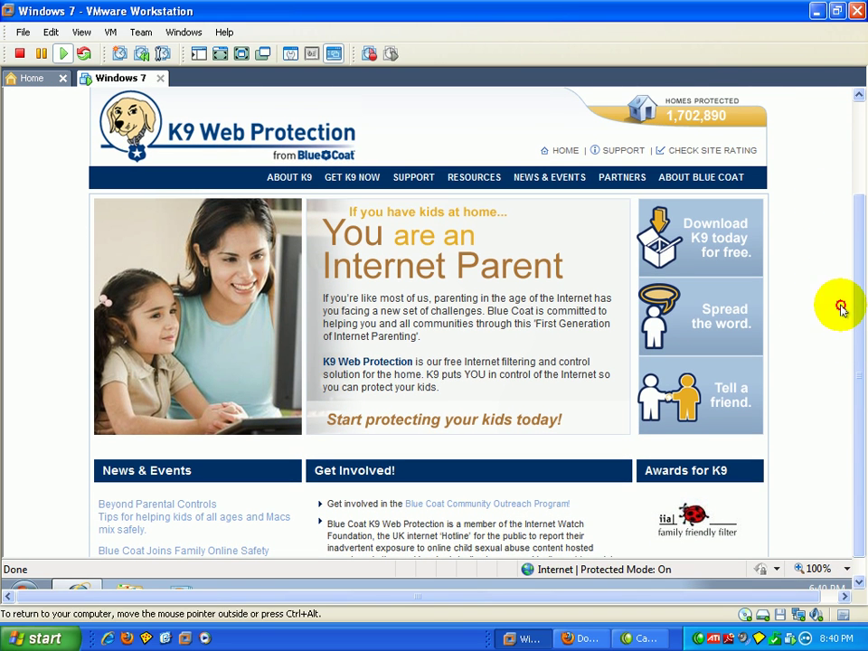
{"action": "left_click", "coordinate": [714, 240]}
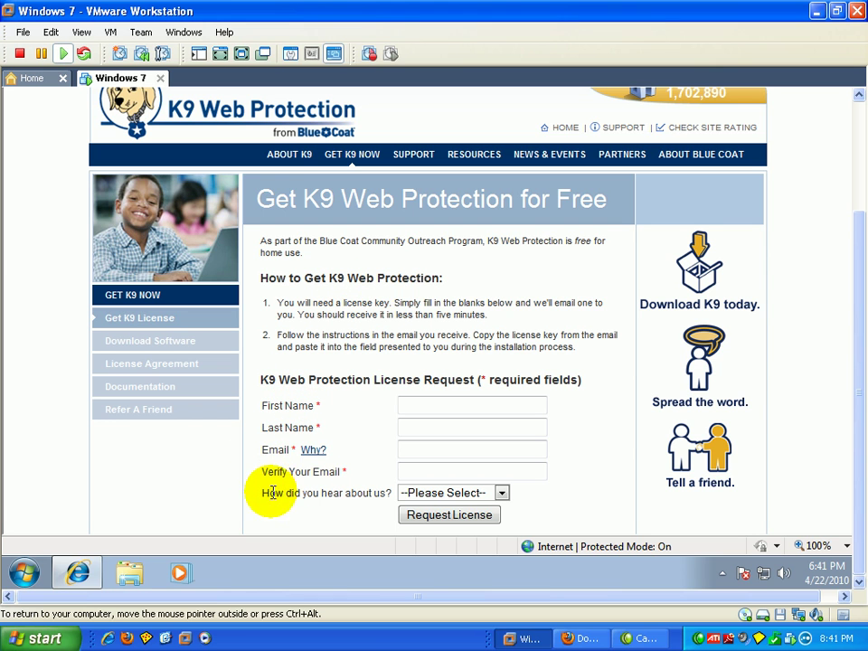
{"action": "left_click", "coordinate": [500, 493]}
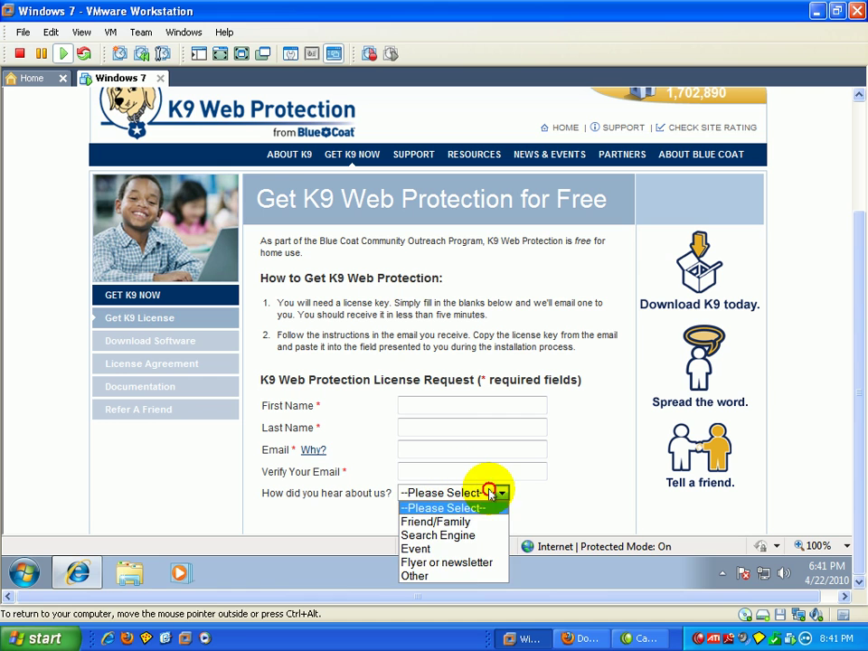
{"action": "left_click", "coordinate": [415, 574]}
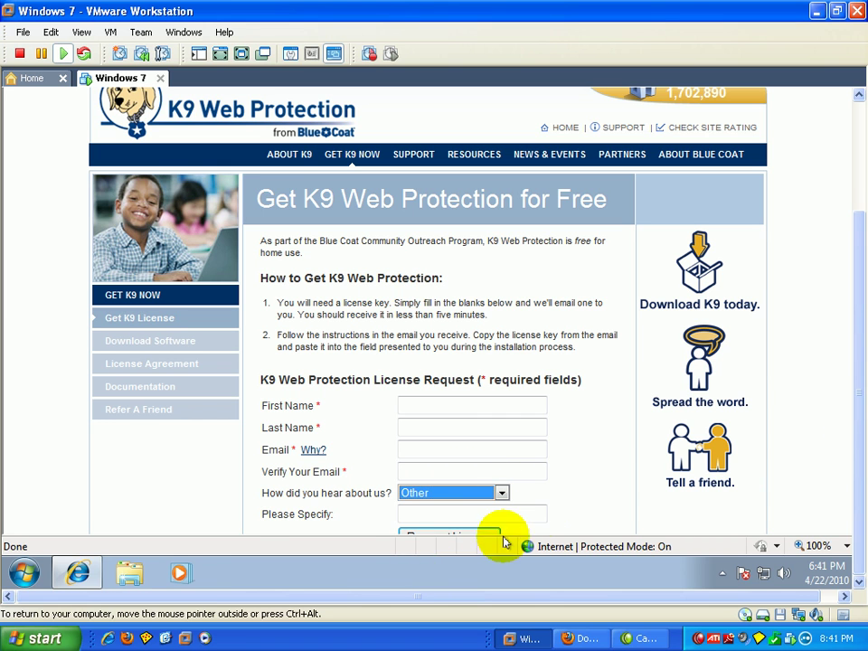
{"action": "left_click", "coordinate": [480, 510]}
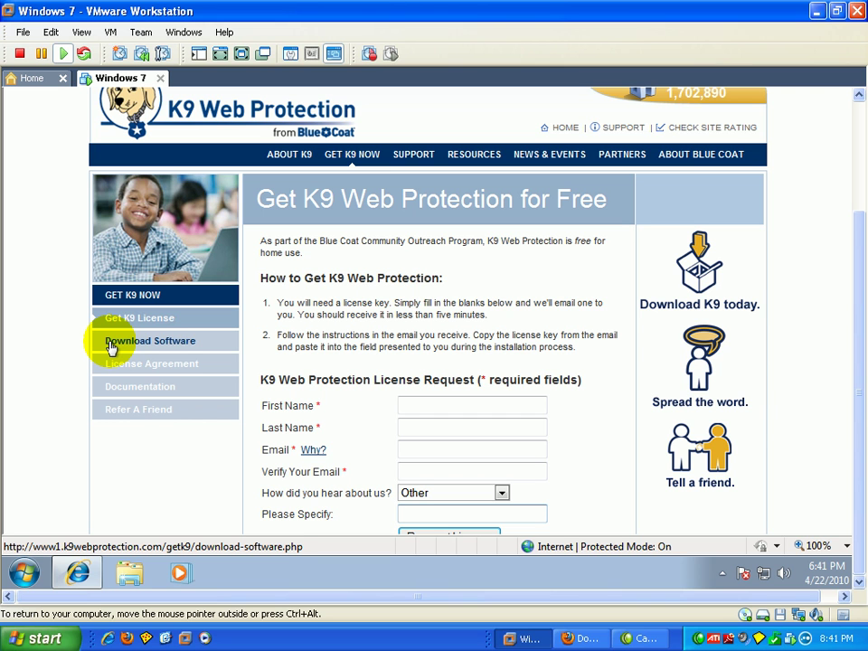
Download the Windows 32-bit installer k9-webprotection-32.exe and run it
{"action": "left_click", "coordinate": [110, 344]}
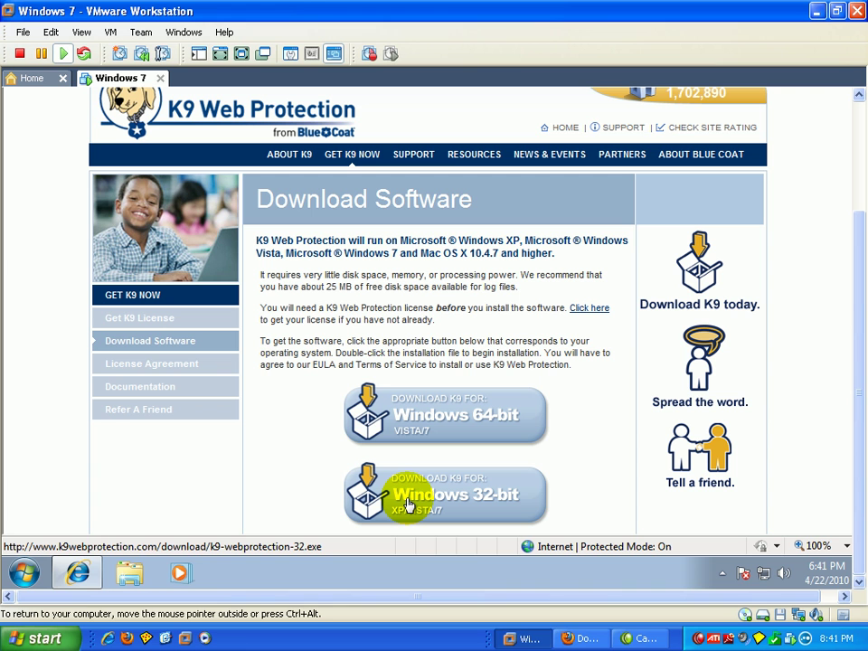
{"action": "left_click", "coordinate": [241, 56]}
{"action": "left_click", "coordinate": [458, 570]}
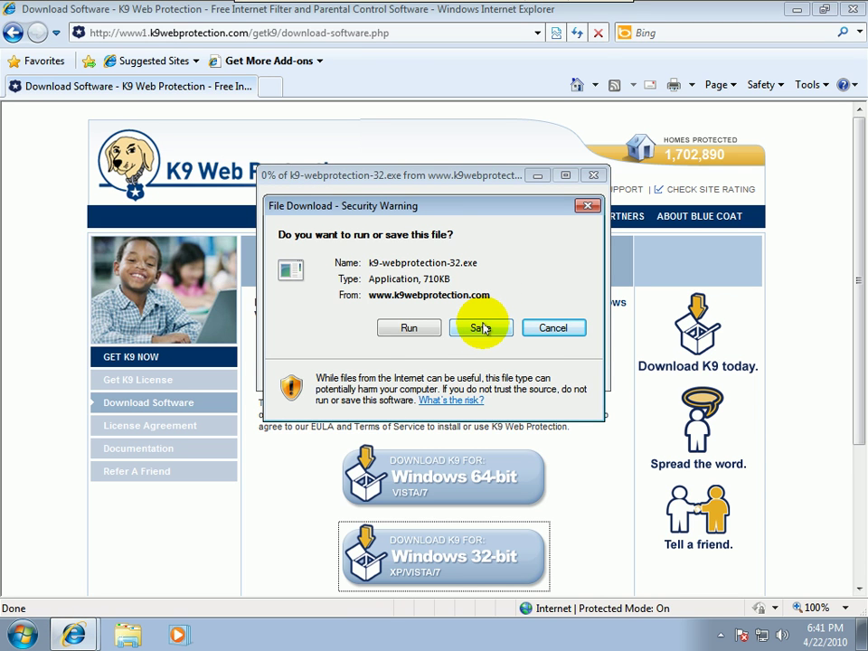
{"action": "left_click", "coordinate": [482, 328]}
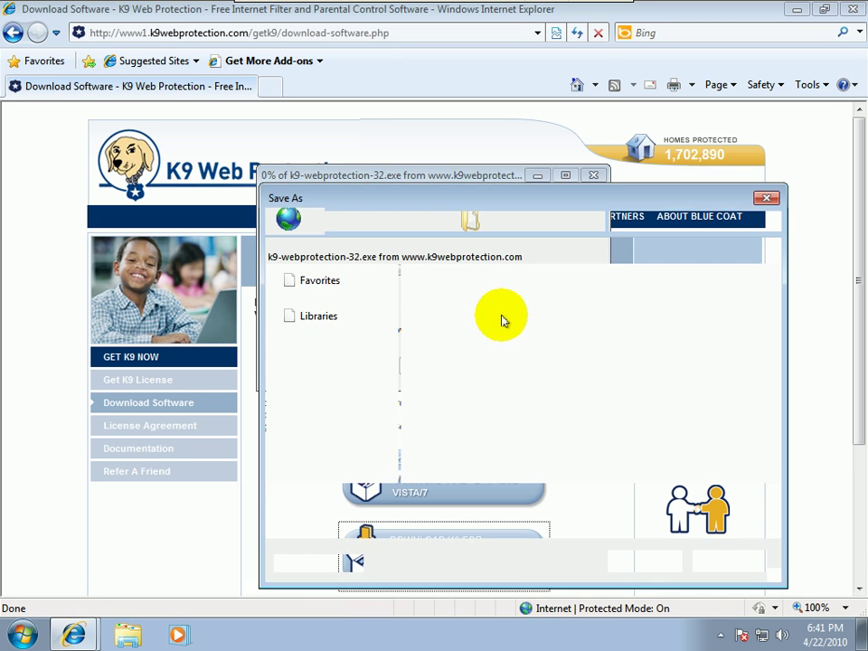
{"action": "left_click", "coordinate": [643, 562]}
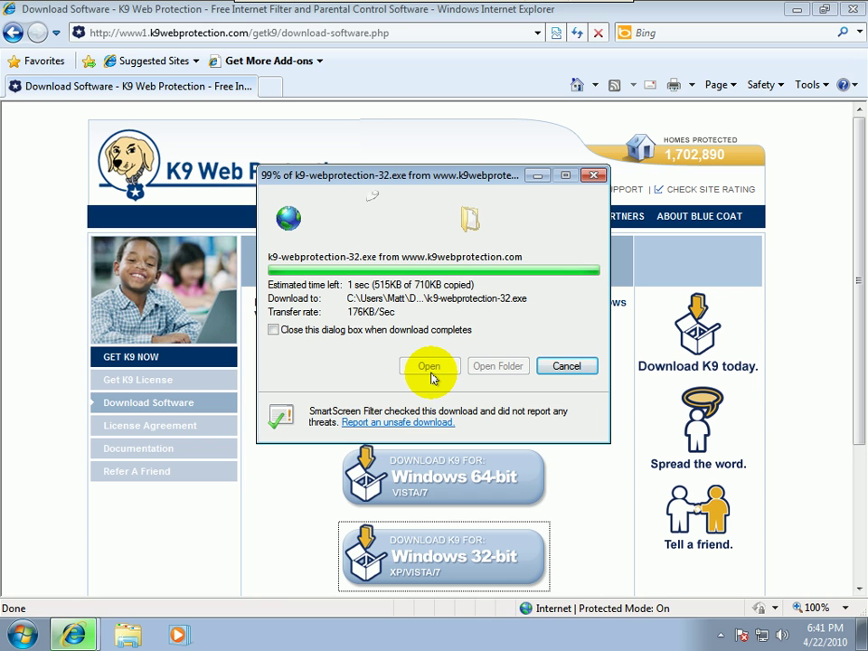
{"action": "left_click", "coordinate": [427, 365]}
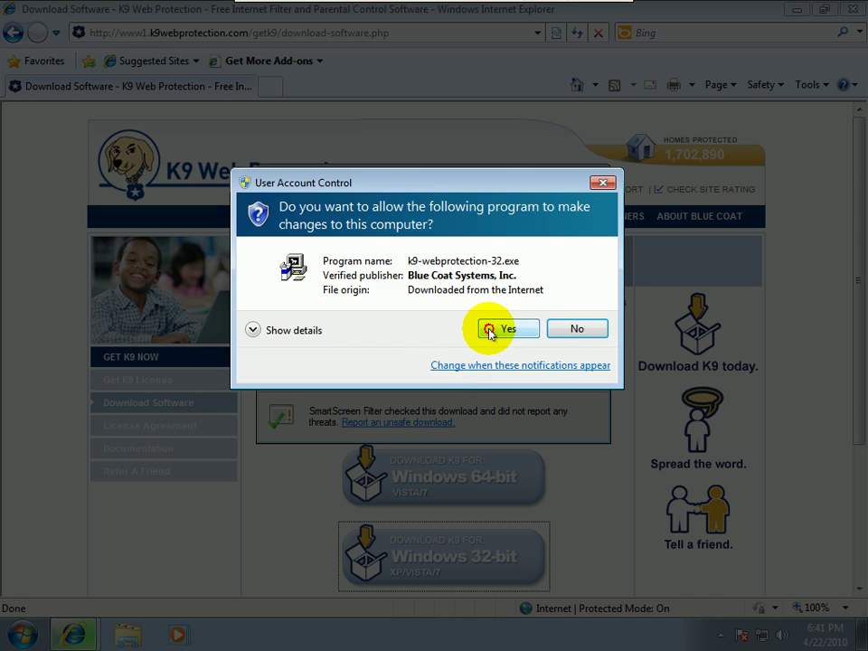
Allow the installer, accept the license agreement, and keep the default install location
{"action": "left_click", "coordinate": [493, 329]}
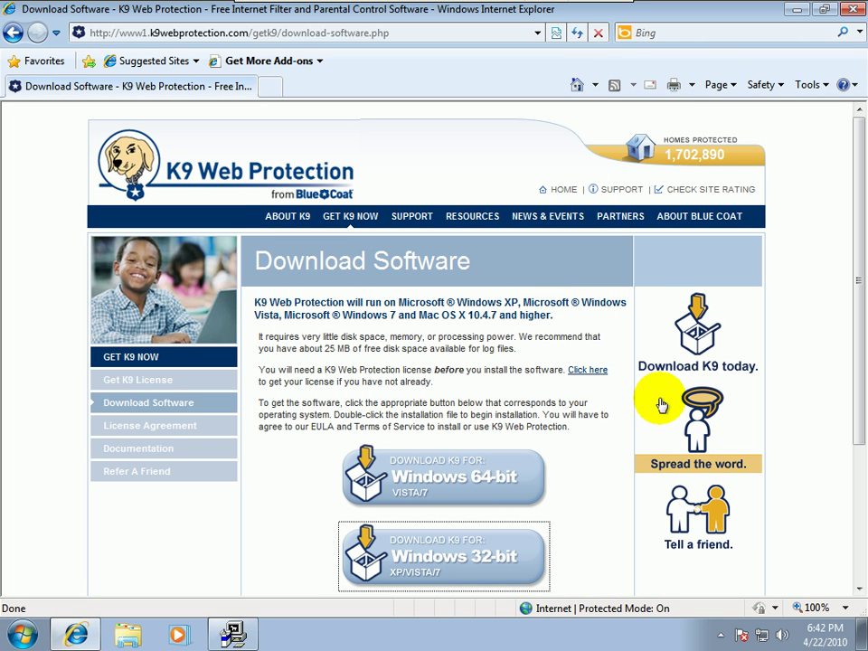
{"action": "left_click", "coordinate": [797, 10]}
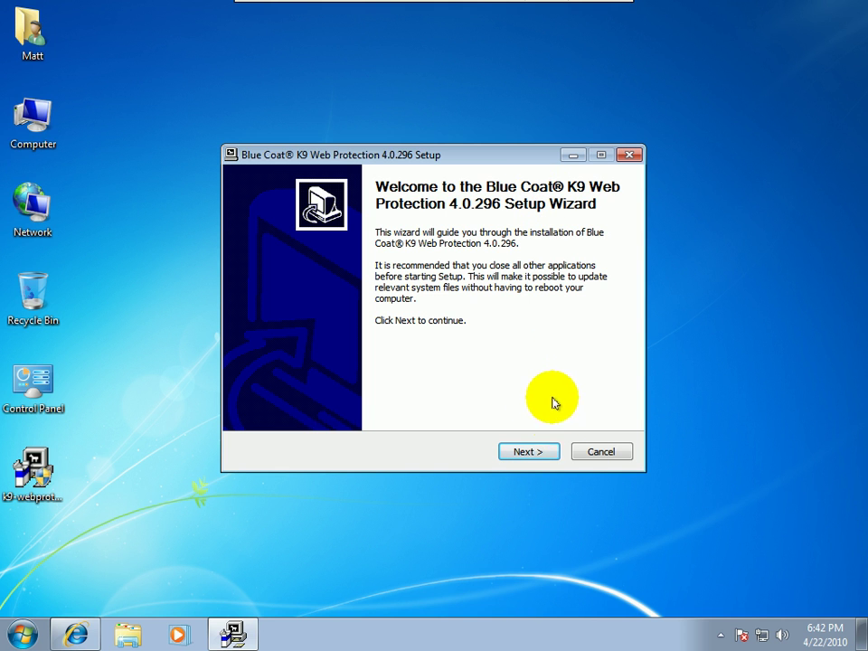
{"action": "left_click", "coordinate": [536, 451]}
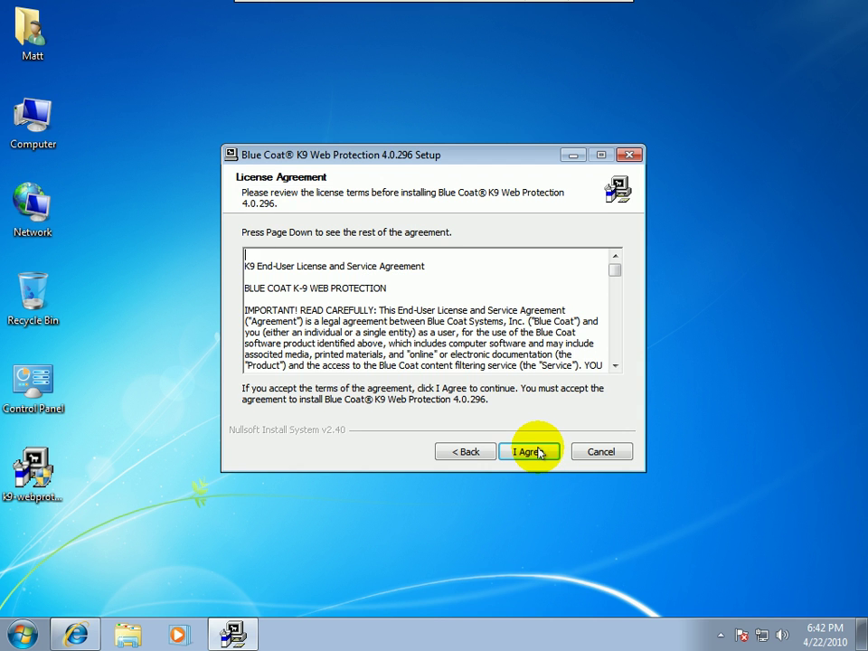
{"action": "left_click", "coordinate": [536, 451]}
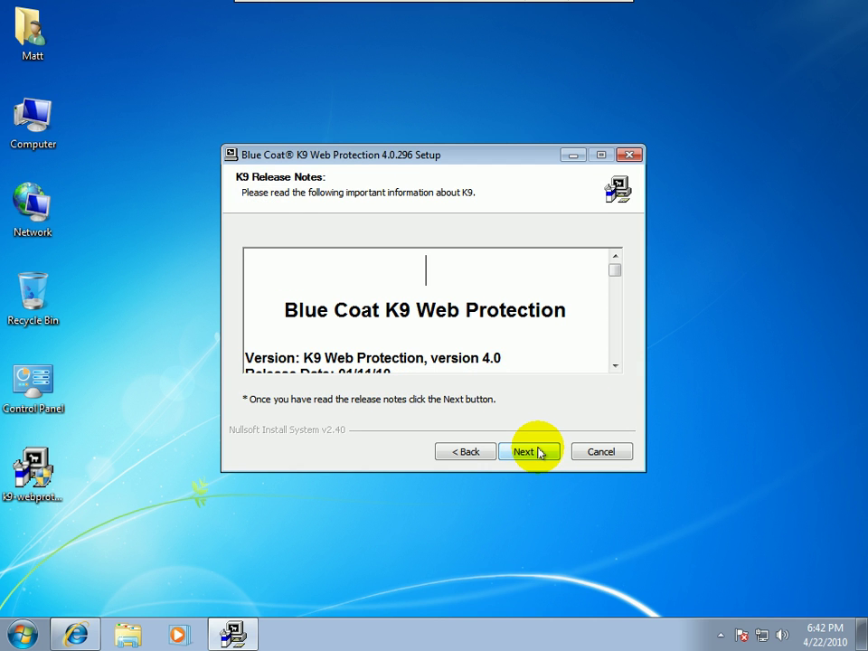
{"action": "left_click", "coordinate": [537, 451]}
{"action": "left_click", "coordinate": [537, 451]}
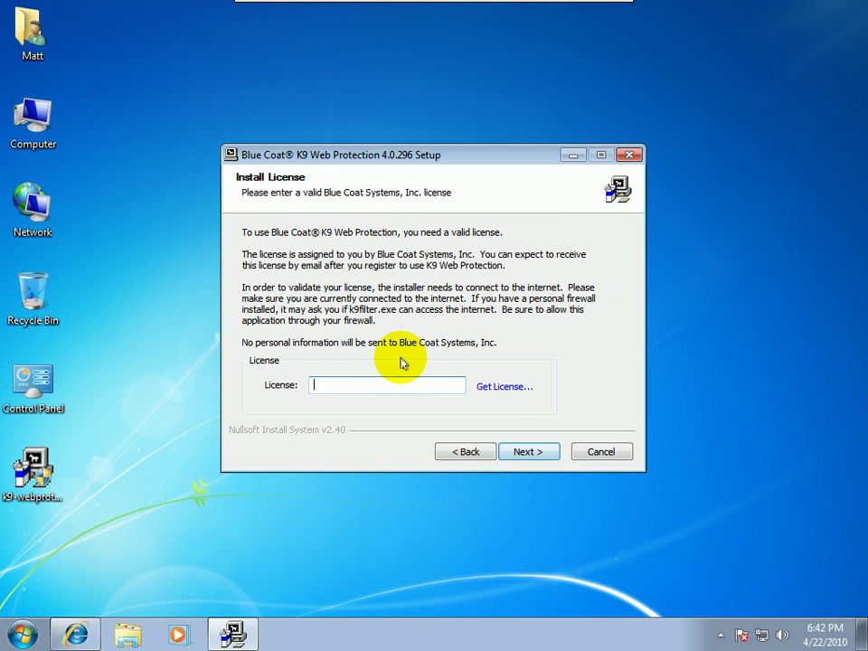
Submit the license, set and verify the administrator password, and install with both shortcuts
{"action": "left_click", "coordinate": [521, 451]}
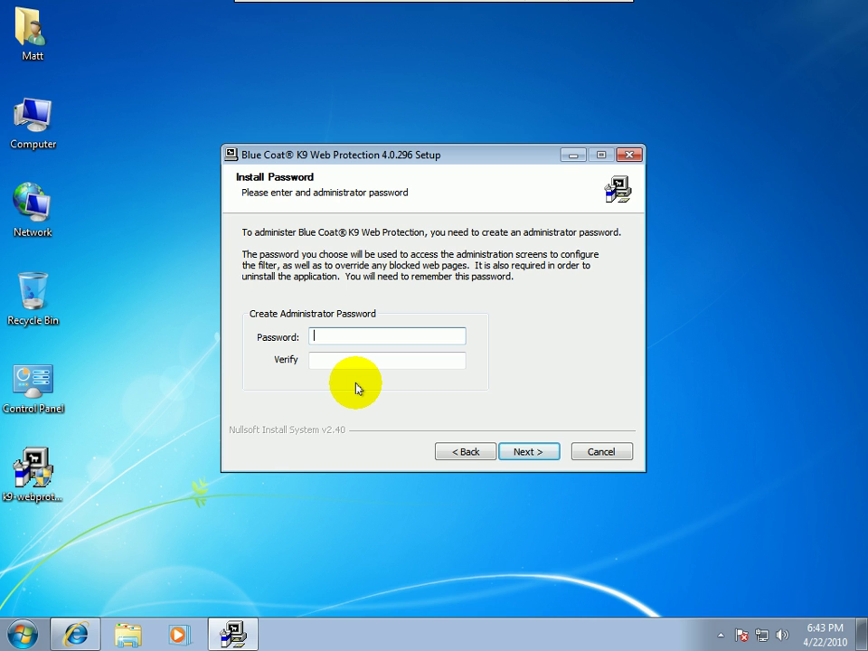
{"action": "type", "text": "12345678"}
{"action": "key", "text": "Tab"}
{"action": "type", "text": "12345678"}
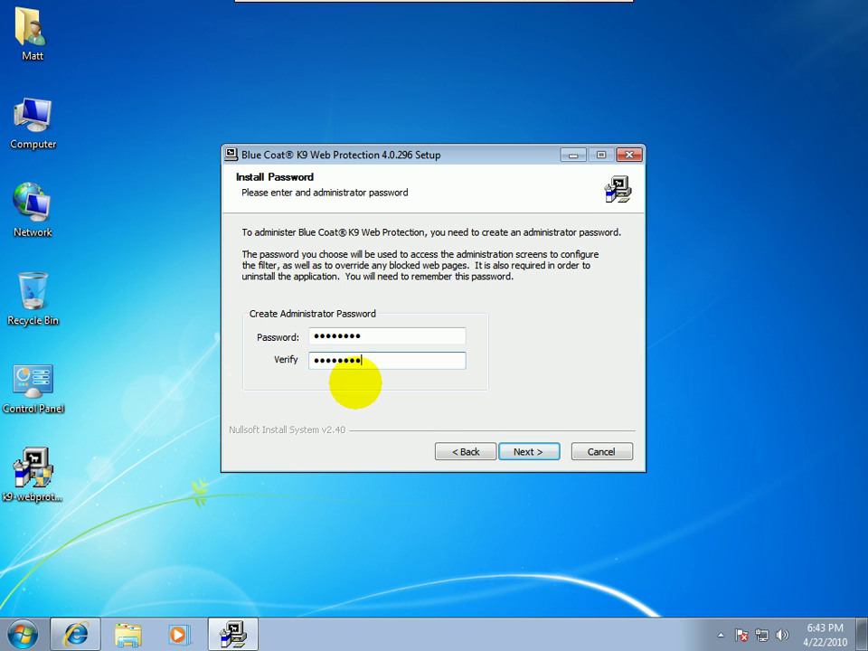
{"action": "left_click", "coordinate": [553, 452]}
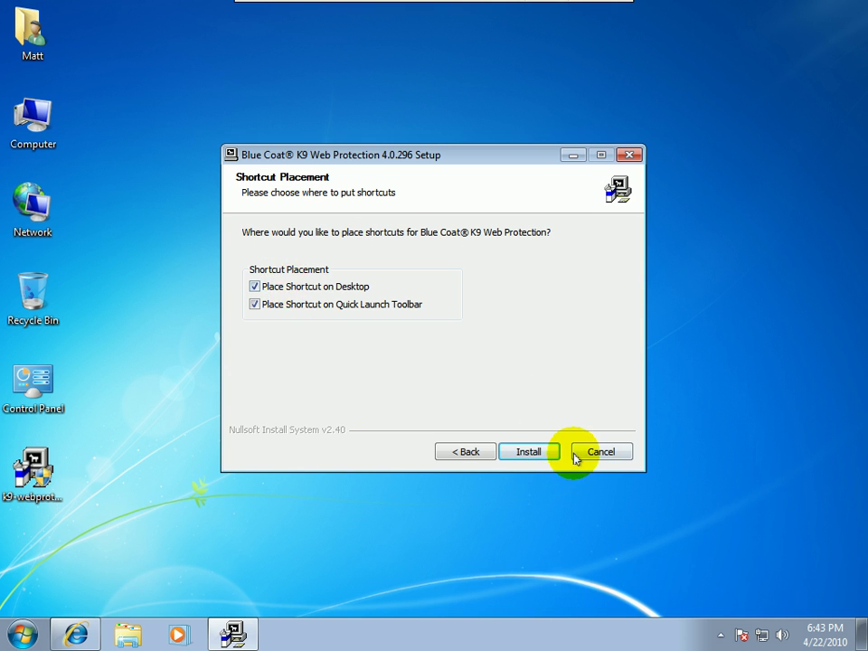
{"action": "left_click", "coordinate": [533, 454]}
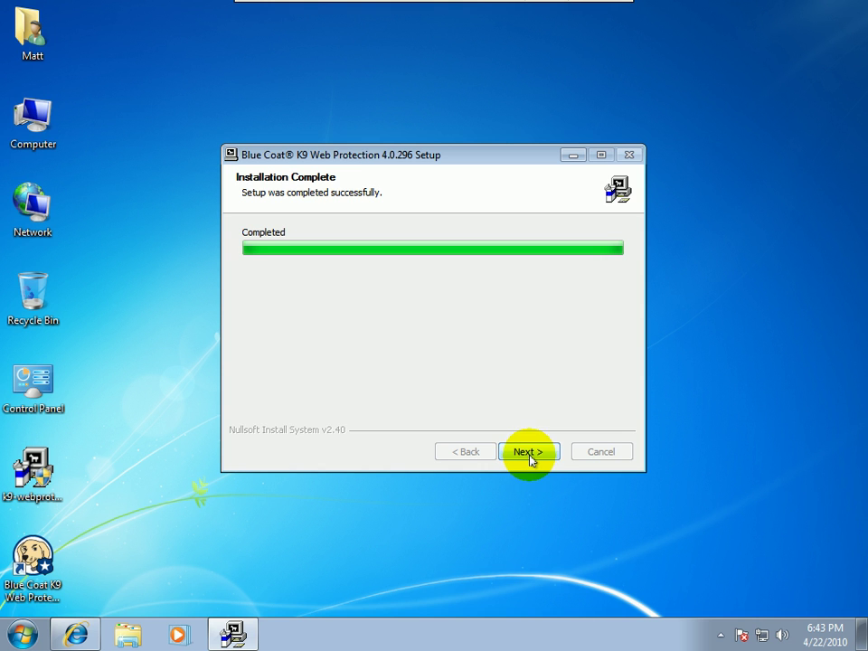
{"action": "left_click", "coordinate": [530, 454]}
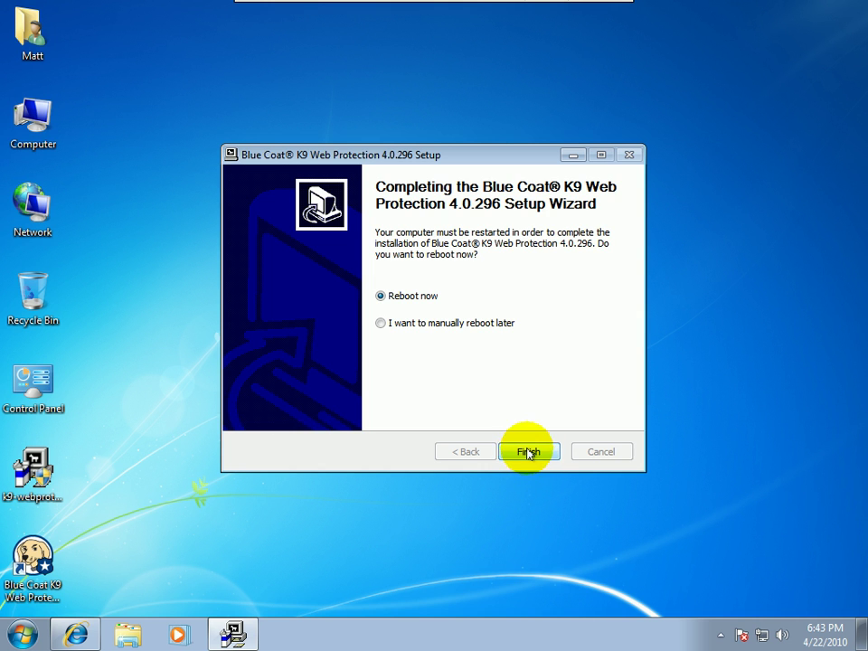
Finish setup with Reboot now selected so Windows restarts to the logon screen
{"action": "left_click", "coordinate": [525, 454]}
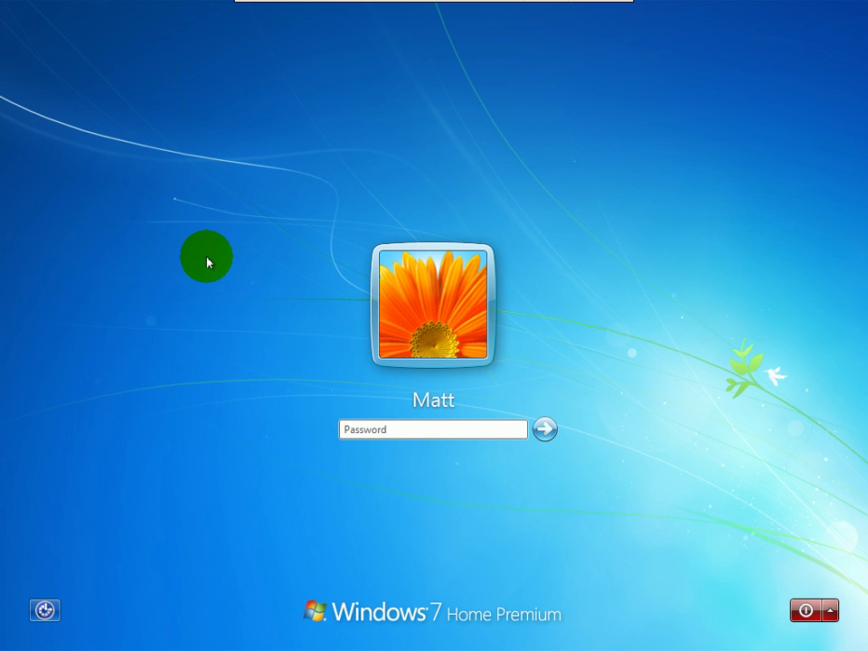
Enter the account password, retrying after incorrect-password messages until it is accepted
{"action": "type", "text": "•••••••••"}
{"action": "key", "text": "Return"}
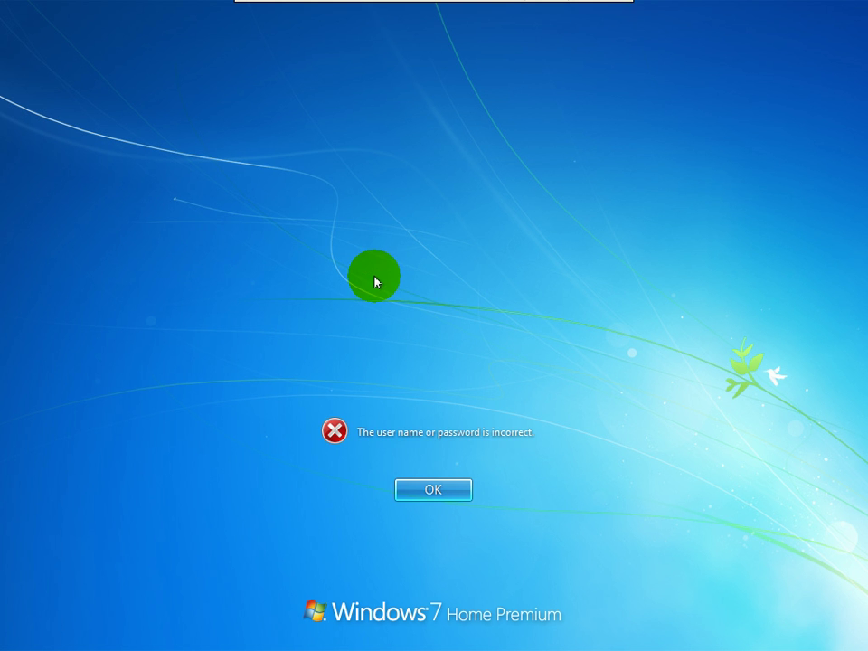
{"action": "key", "text": "Return"}
{"action": "type", "text": "••••••••••"}
{"action": "key", "text": "Return"}
{"action": "key", "text": "Return"}
{"action": "type", "text": "•••••••"}
{"action": "key", "text": "Return"}
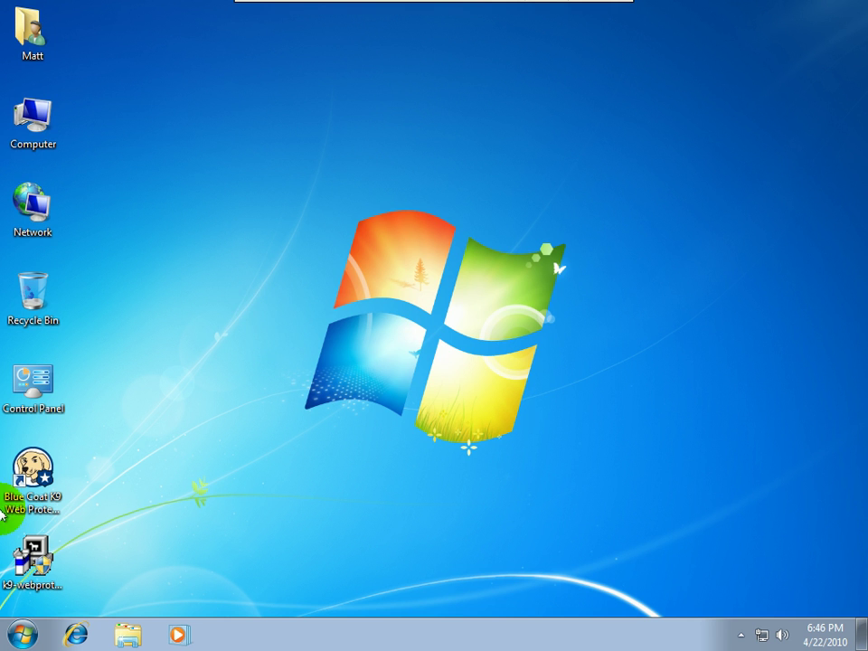
Drag the k9-webprotection-32 installer to the Recycle Bin and select the K9 admin shortcut
{"action": "left_click_drag", "start_coordinate": [20, 559], "coordinate": [27, 294]}
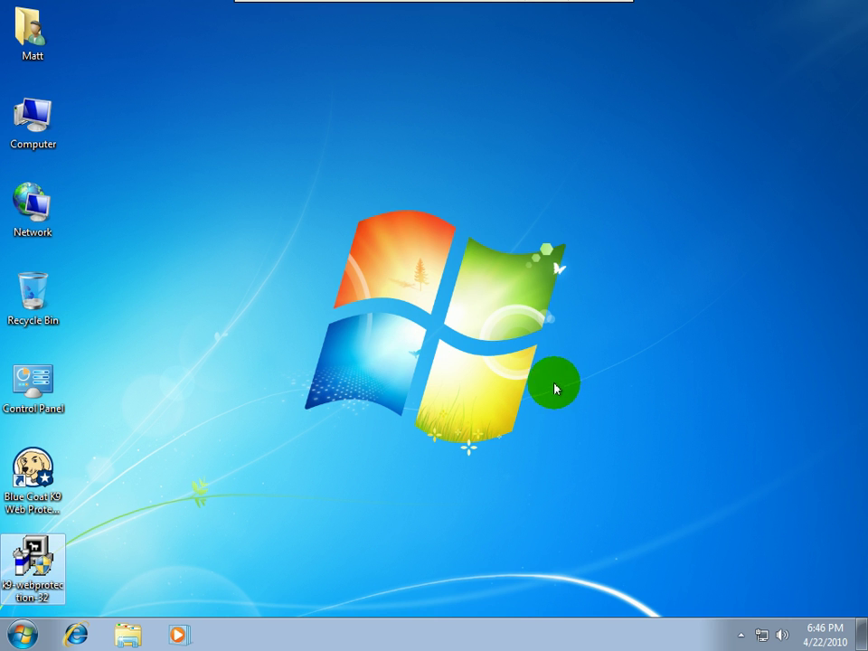
{"action": "left_click", "coordinate": [40, 471]}
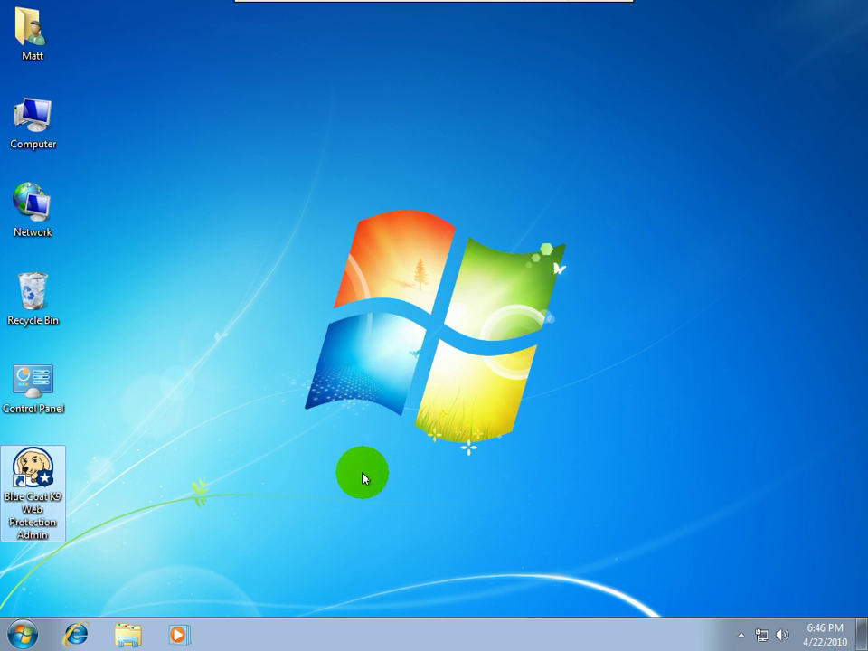
Launch the Blue Coat K9 Web Protection Admin shortcut to open the administration page
{"action": "double_click", "coordinate": [29, 465]}
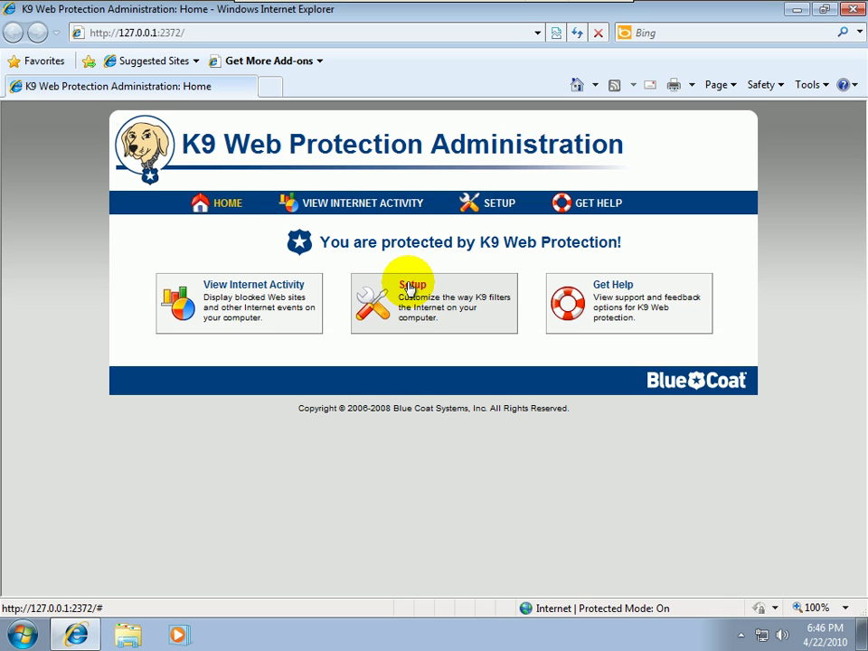
Log into K9 Setup with the administrator password to reach Web Categories to Block
{"action": "left_click", "coordinate": [411, 288]}
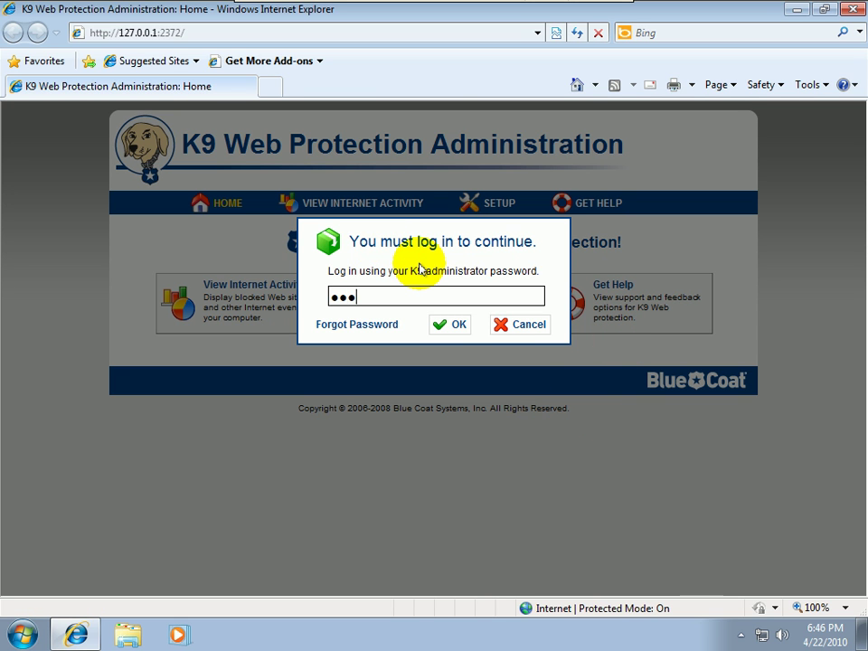
{"action": "key", "text": "Return"}
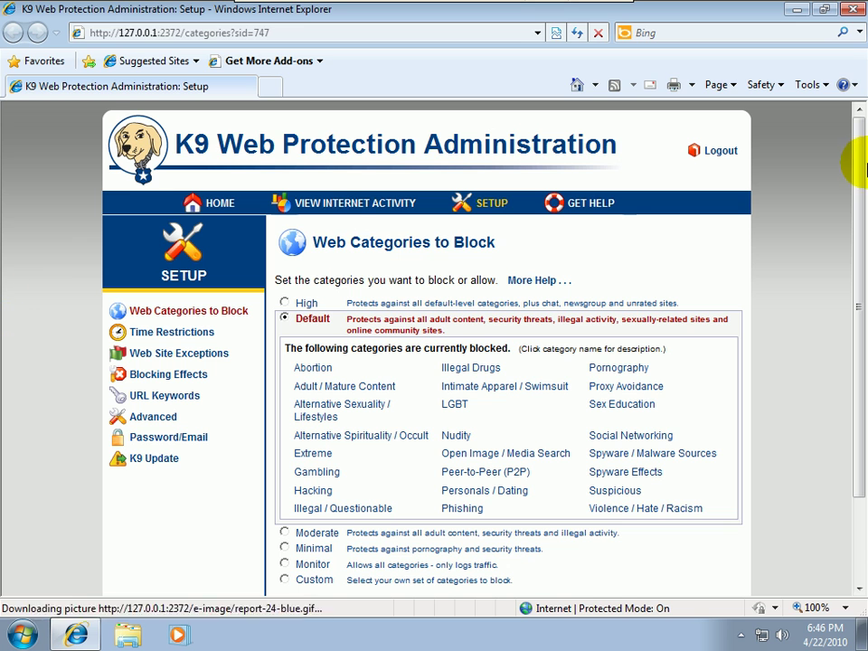
Read the Illegal Drugs, Pornography and Peer-to-Peer category descriptions, then go to Time Restrictions
{"action": "left_click_drag", "start_coordinate": [864, 253], "coordinate": [846, 303]}
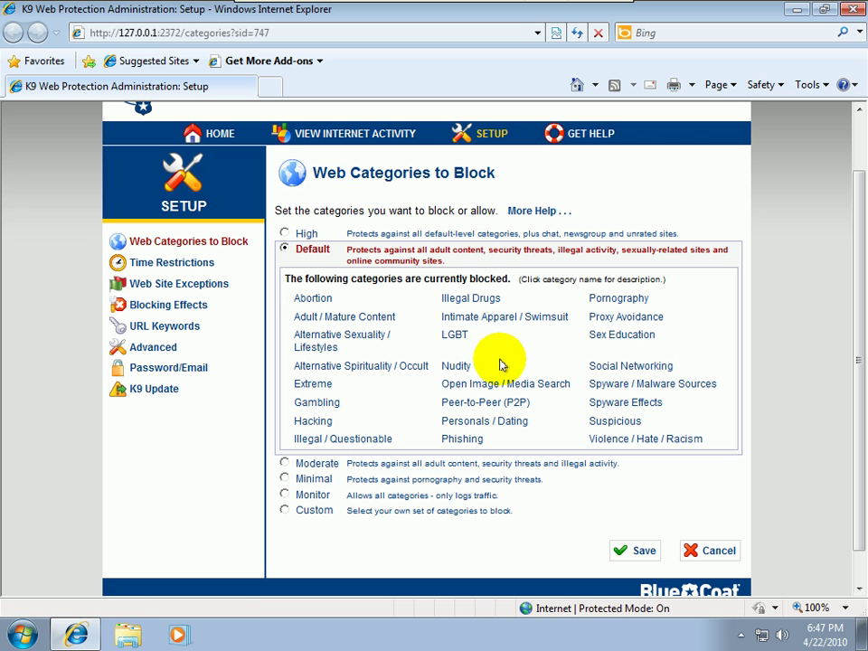
{"action": "left_click", "coordinate": [467, 299]}
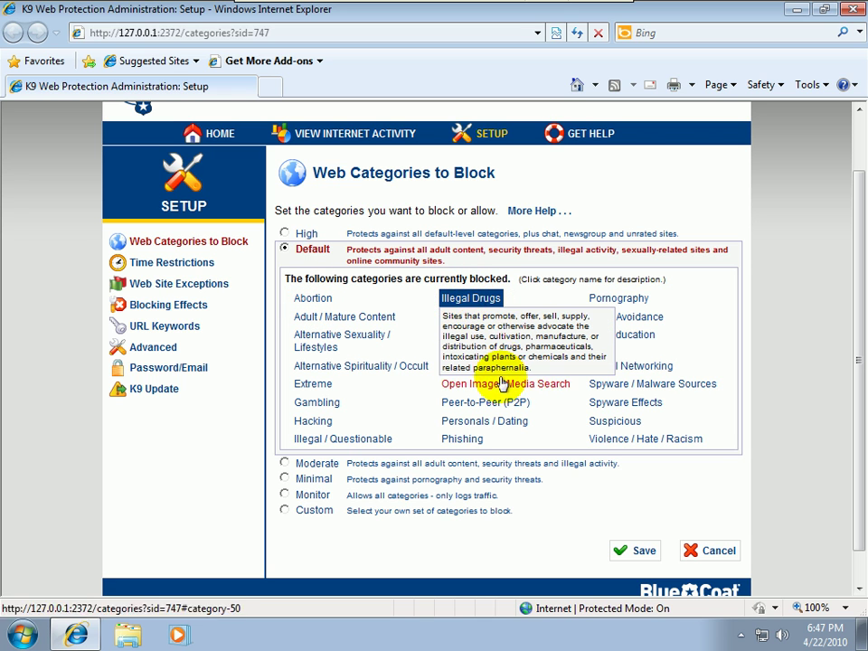
{"action": "left_click", "coordinate": [624, 303]}
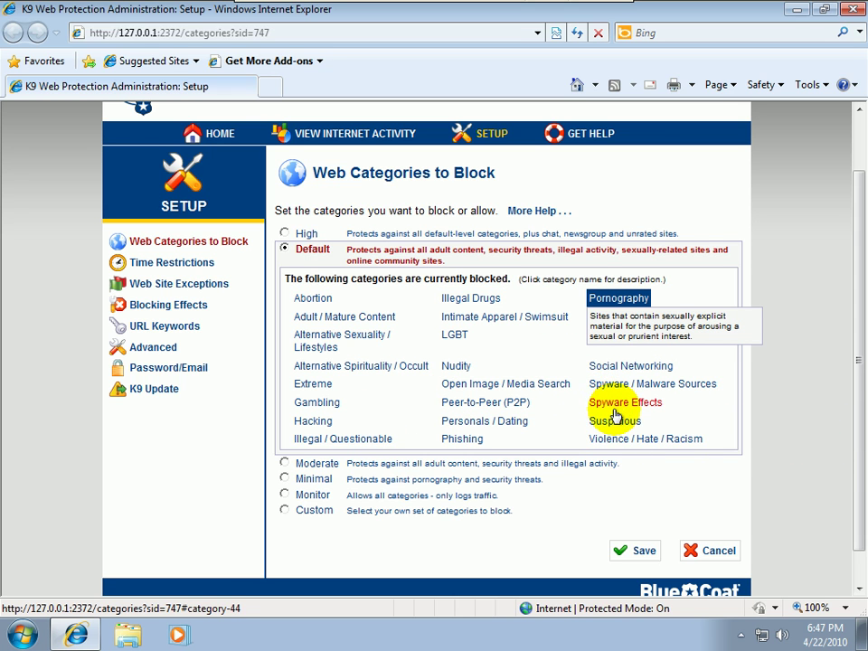
{"action": "left_click", "coordinate": [470, 407]}
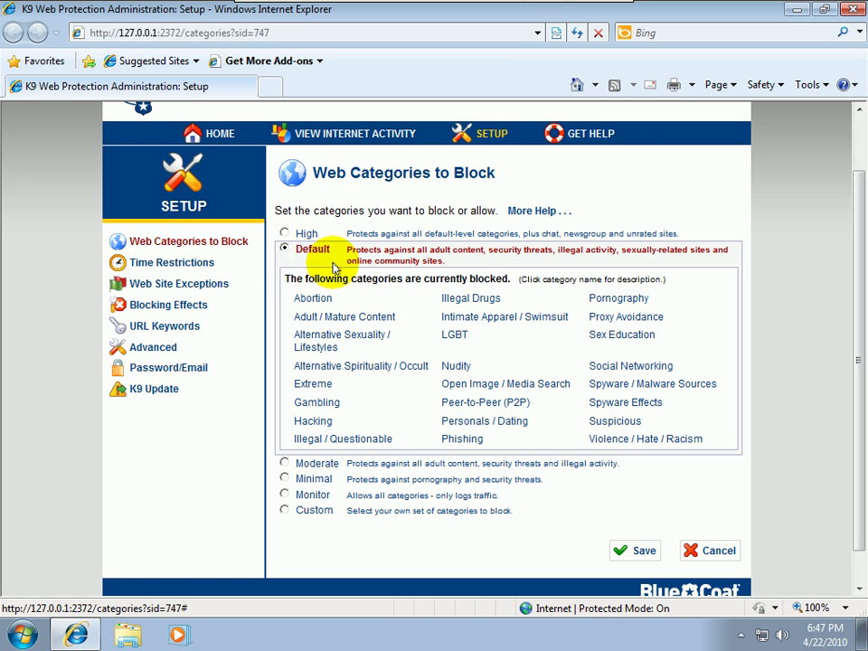
{"action": "left_click", "coordinate": [163, 265]}
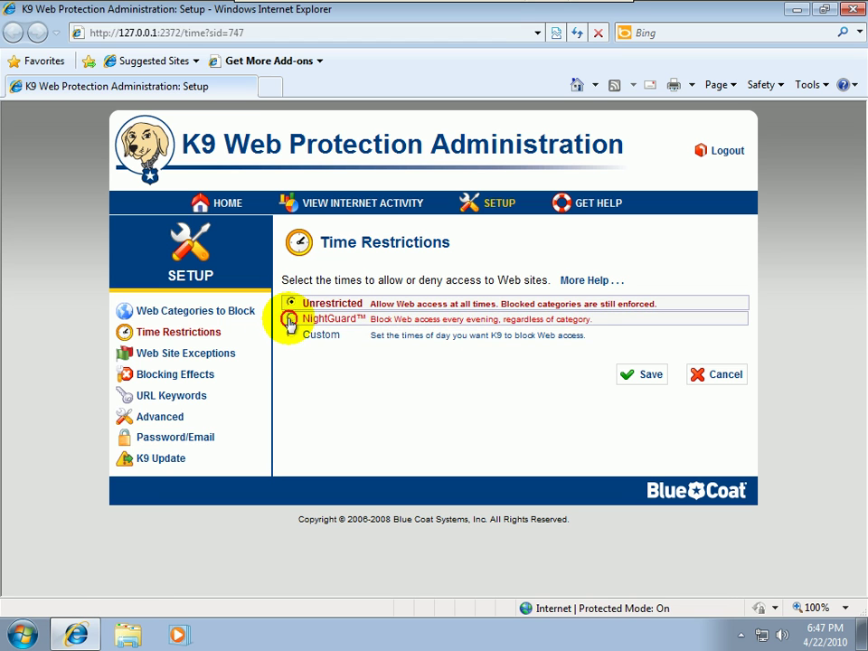
Switch Time Restrictions from NightGuard to Custom and view the empty weekly hourly grid
{"action": "left_click", "coordinate": [289, 320]}
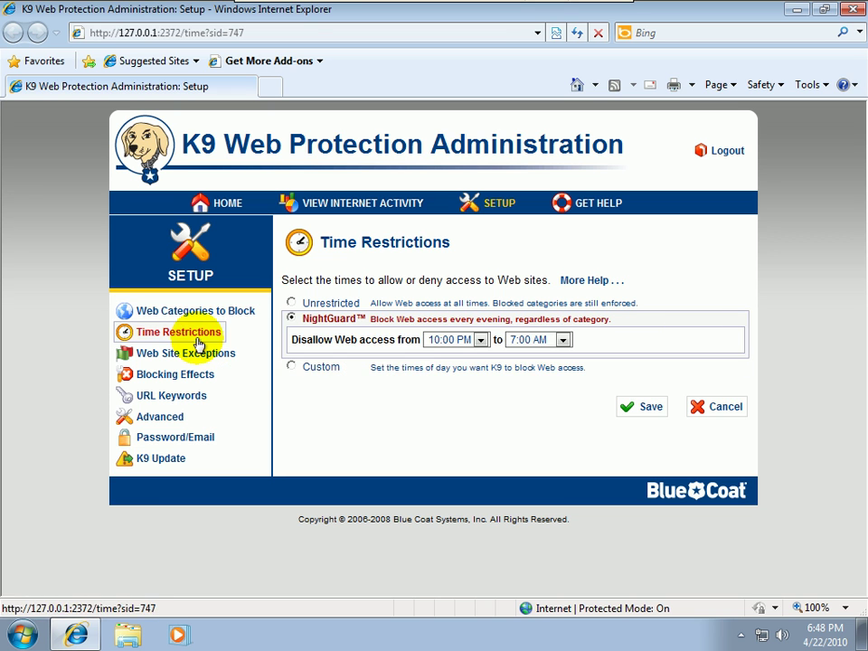
{"action": "left_click", "coordinate": [291, 366]}
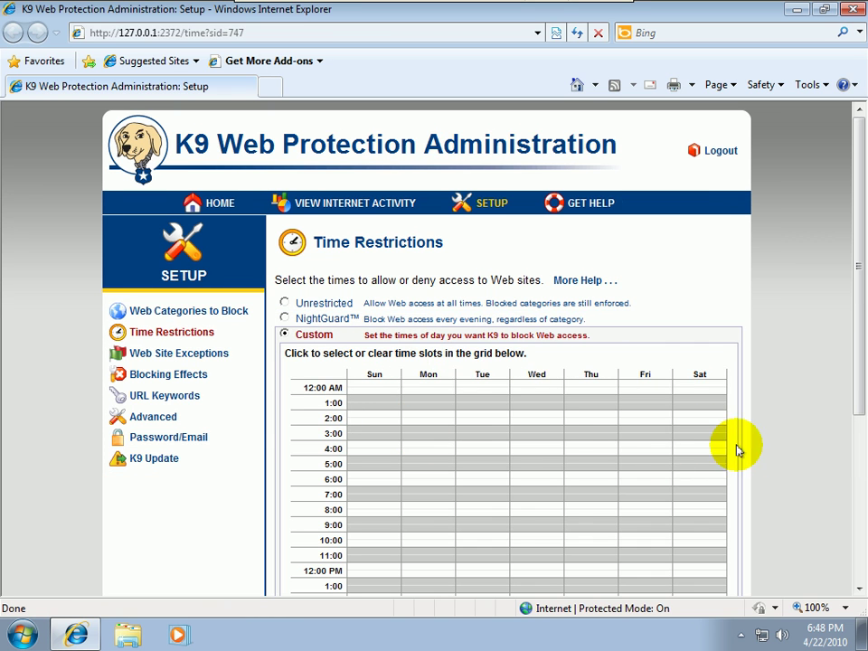
{"action": "left_click_drag", "start_coordinate": [864, 312], "coordinate": [841, 325]}
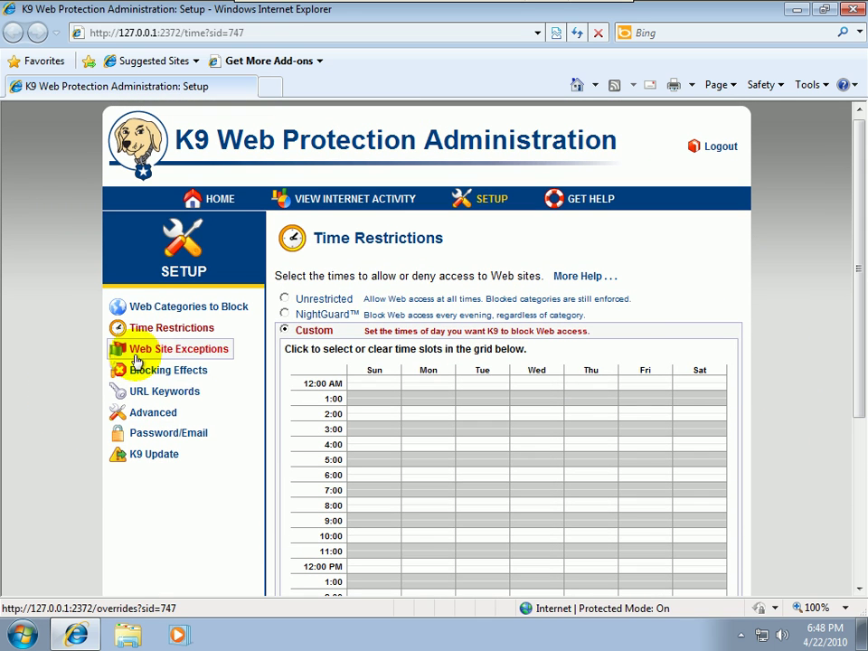
Save time restrictions as Unrestricted, then view Web Site Exceptions and Blocking Effects
{"action": "left_click", "coordinate": [144, 352]}
{"action": "left_click", "coordinate": [489, 396]}
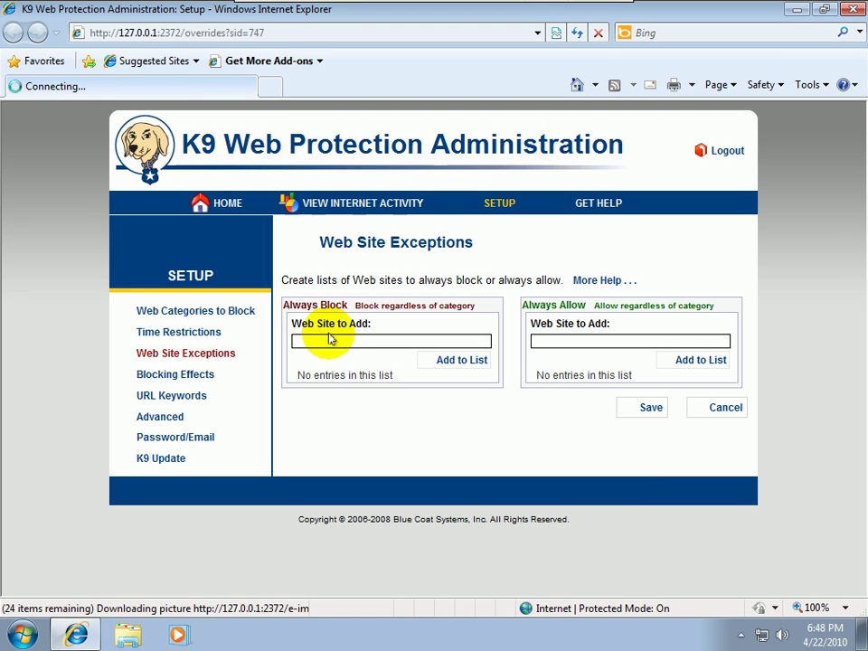
{"action": "left_click", "coordinate": [164, 339]}
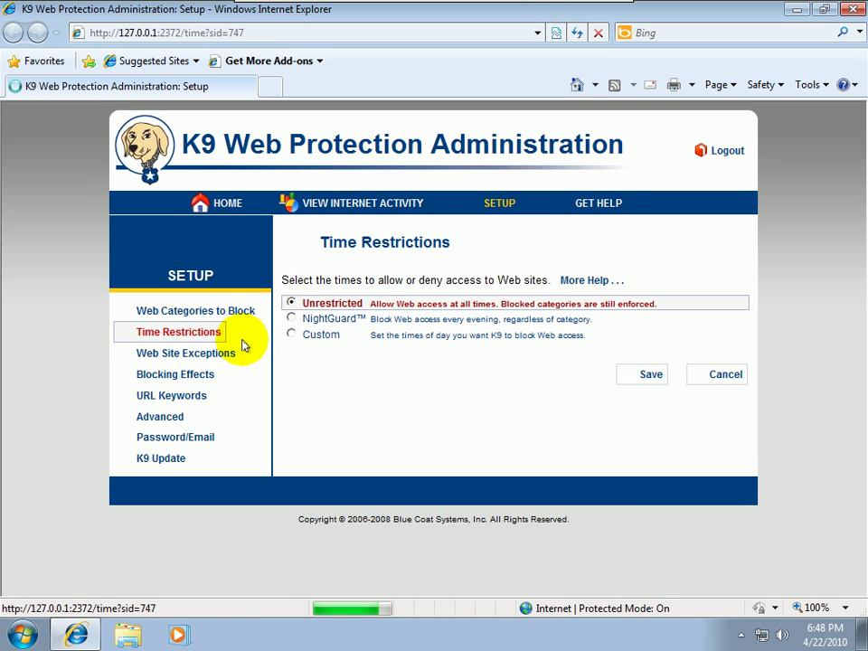
{"action": "left_click", "coordinate": [646, 374]}
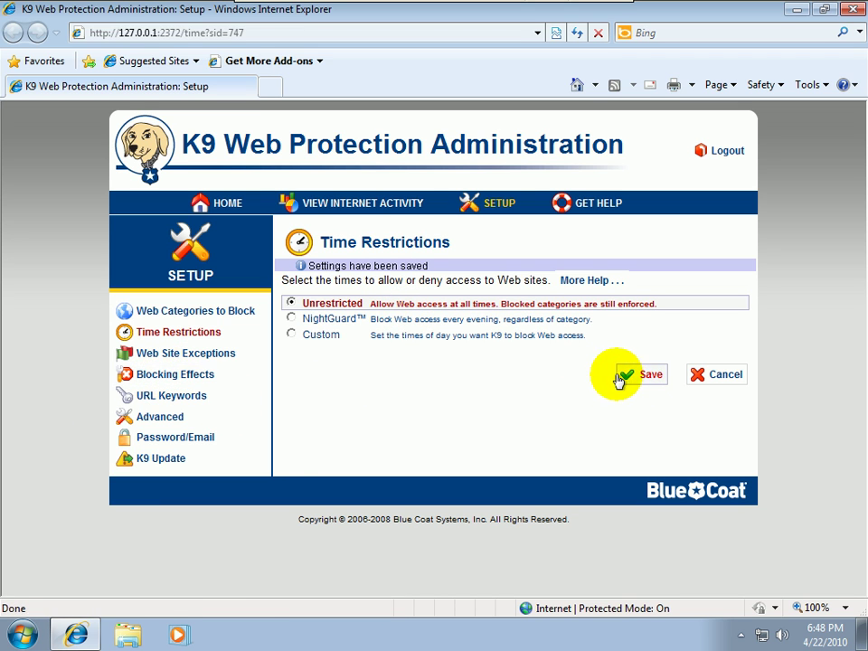
{"action": "left_click", "coordinate": [145, 356]}
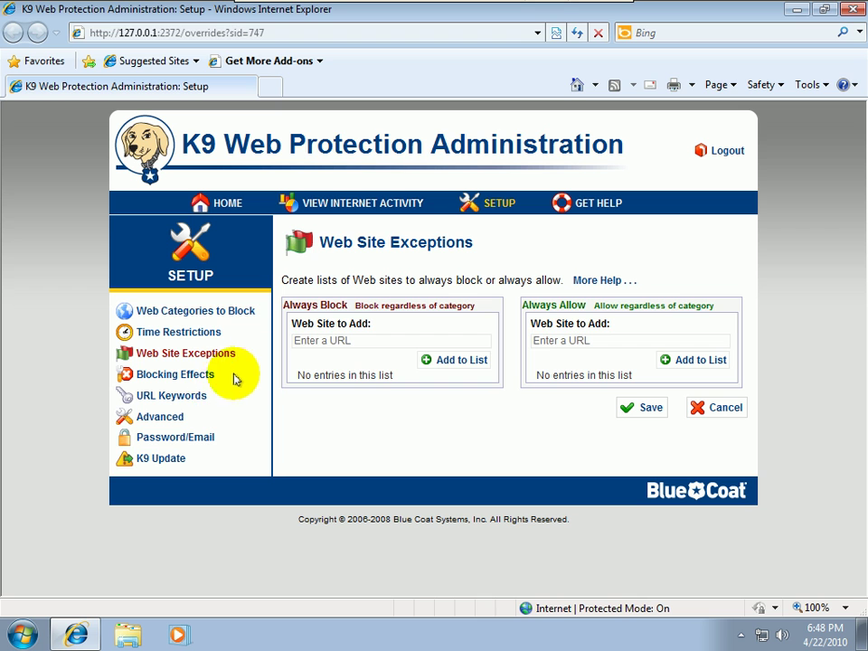
{"action": "left_click", "coordinate": [171, 374]}
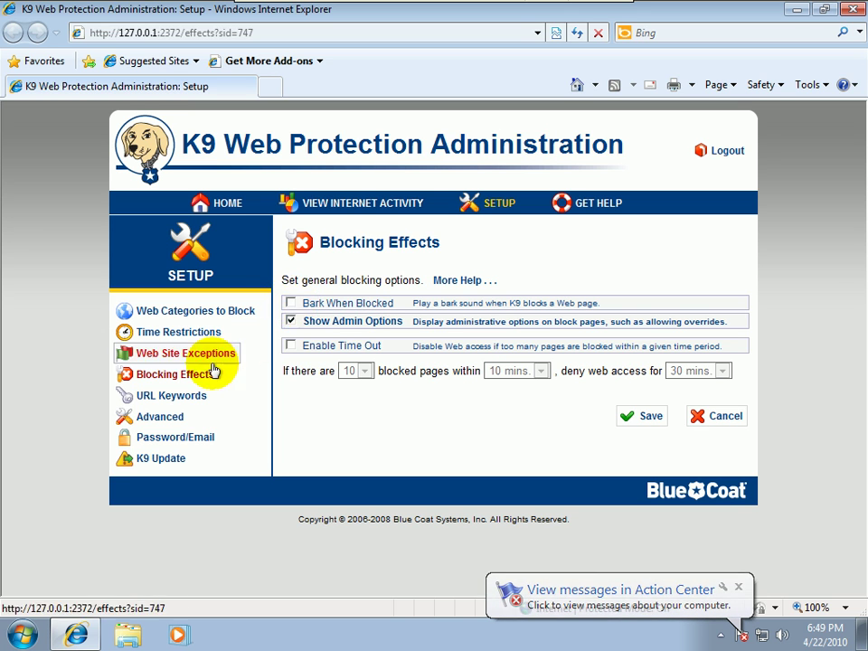
Open the empty URL Keywords page, reload it, and minimize and restore the browser
{"action": "left_click", "coordinate": [145, 396]}
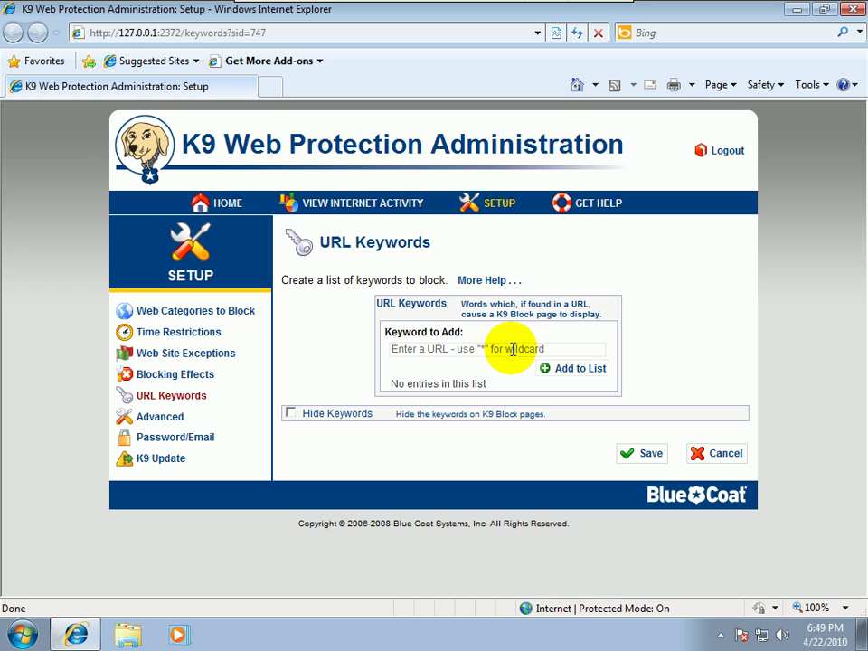
{"action": "left_click", "coordinate": [392, 352]}
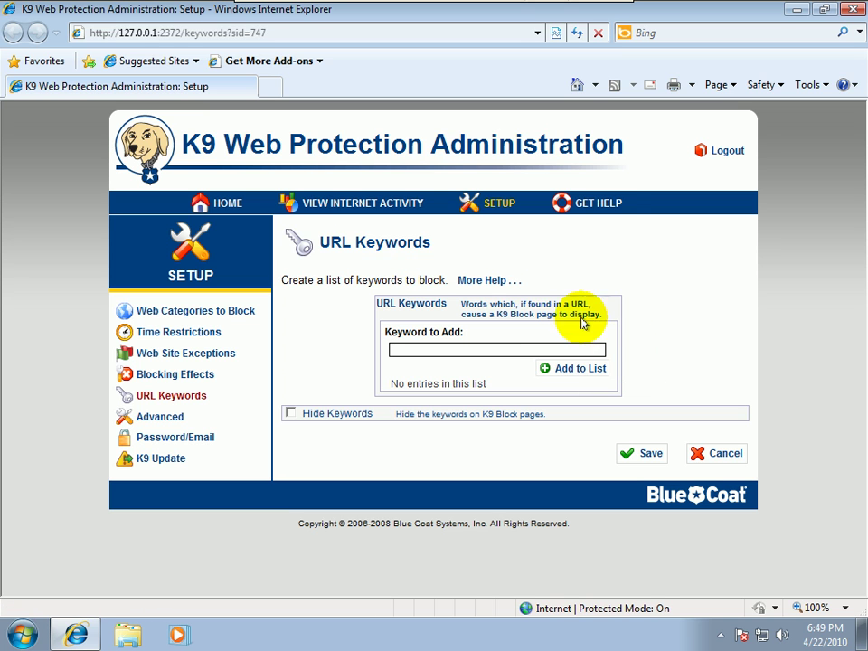
{"action": "left_click", "coordinate": [185, 35]}
{"action": "key", "text": "Return"}
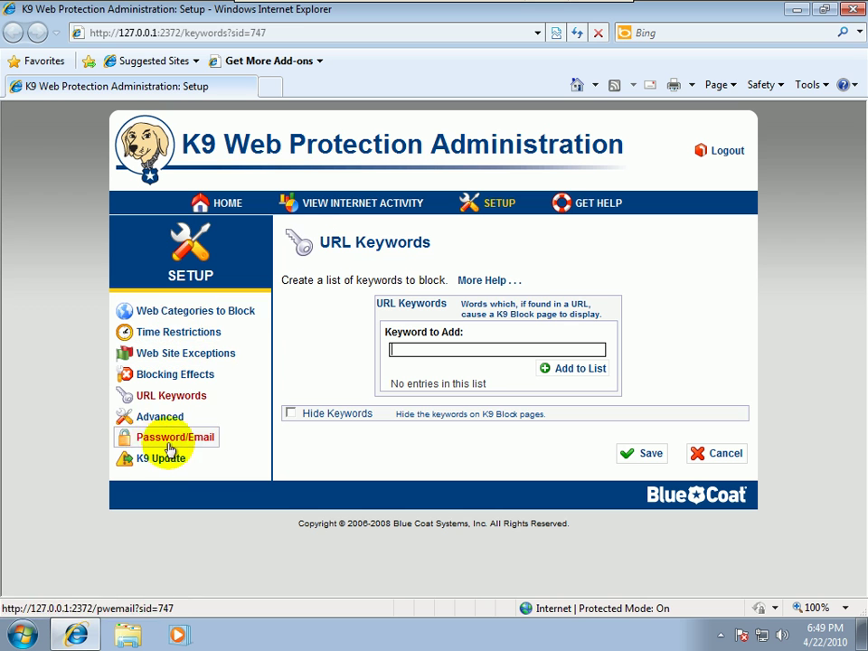
{"action": "left_click", "coordinate": [798, 9]}
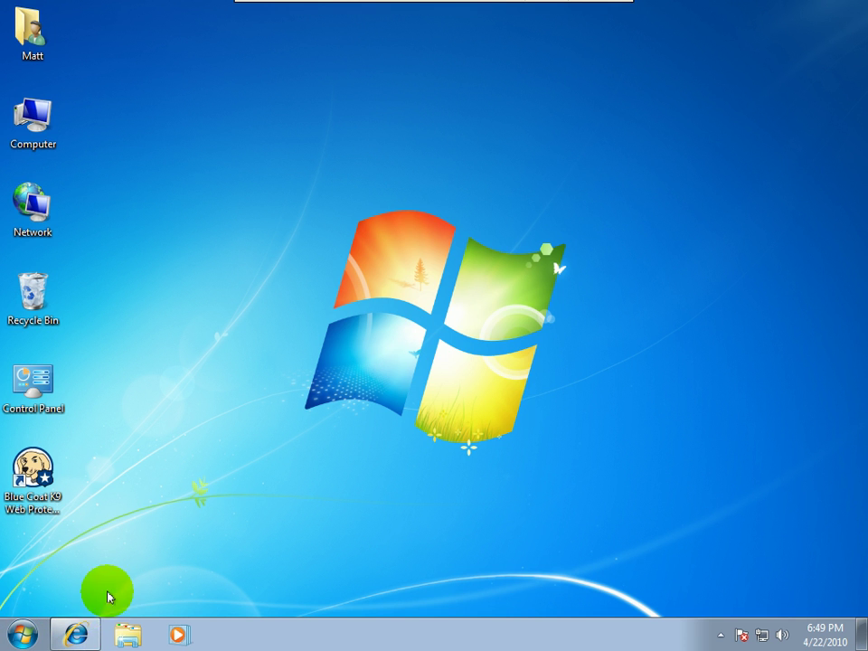
{"action": "left_click", "coordinate": [75, 633]}
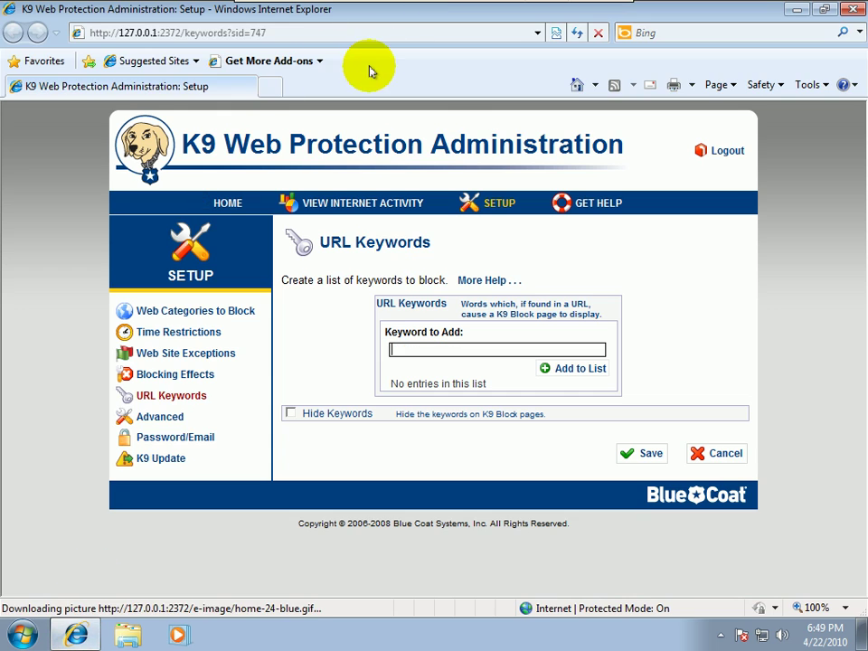
Open google.com in a new browser tab
{"action": "left_click", "coordinate": [270, 84]}
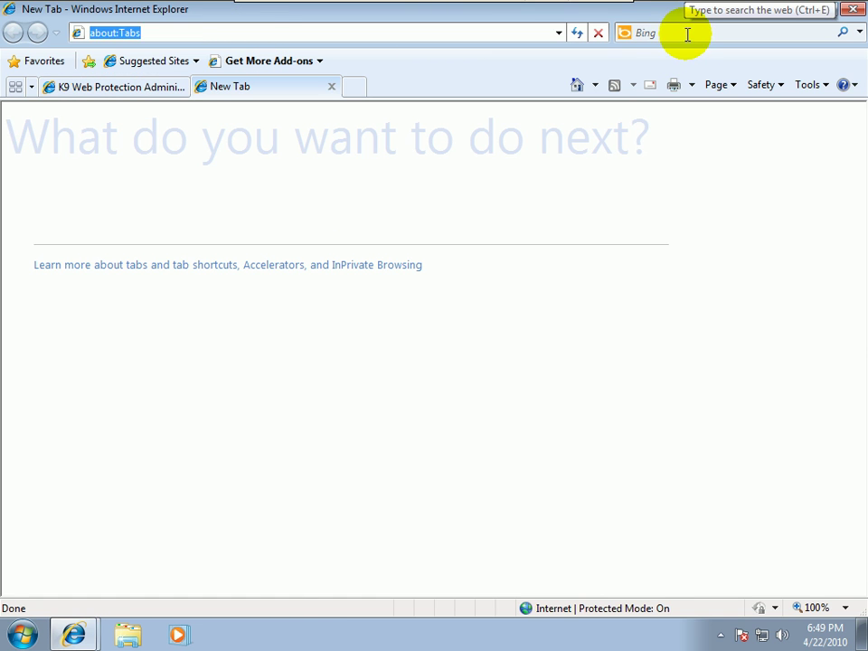
{"action": "left_click", "coordinate": [687, 34]}
{"action": "left_click", "coordinate": [164, 34]}
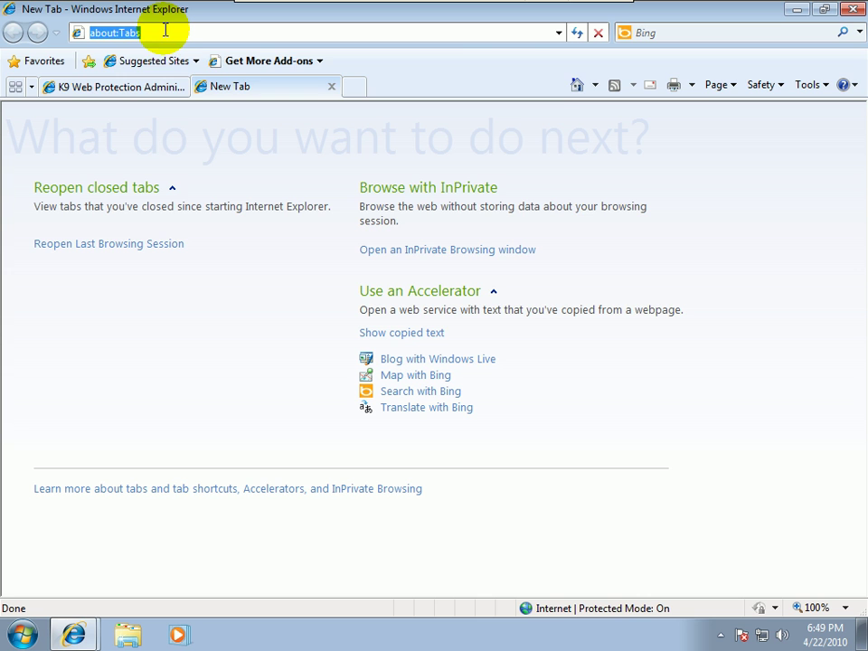
{"action": "type", "text": "google.cio"}
{"action": "key", "text": "BackSpace"}
{"action": "key", "text": "BackSpace"}
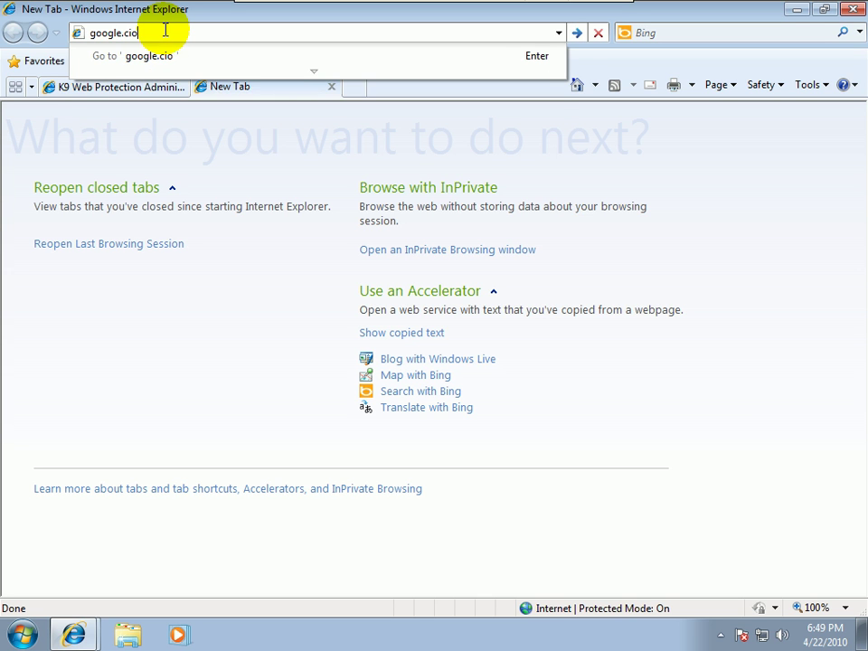
{"action": "type", "text": "om"}
{"action": "key", "text": "Return"}
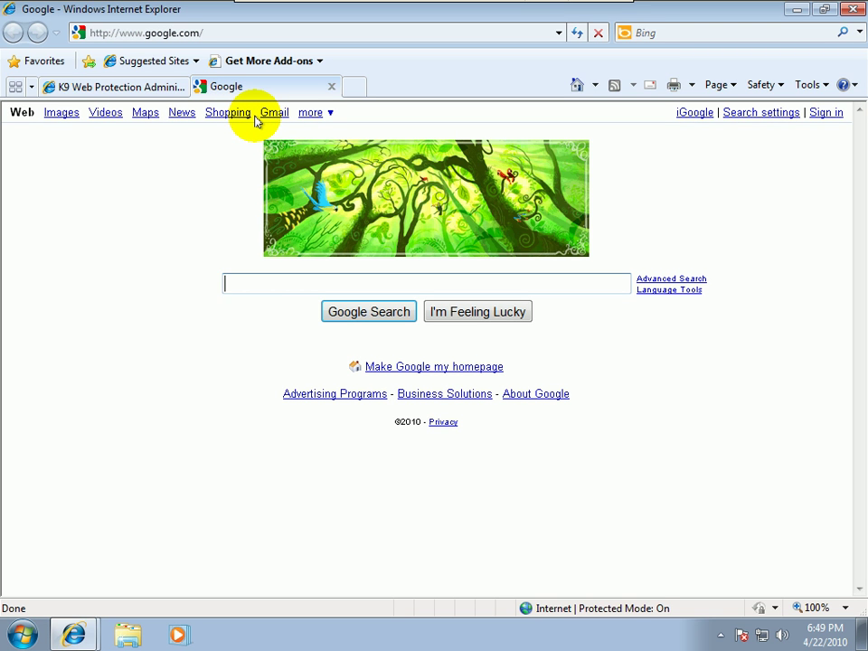
Search Google for 'free porn', then return to the K9 administration tab
{"action": "type", "text": "free m"}
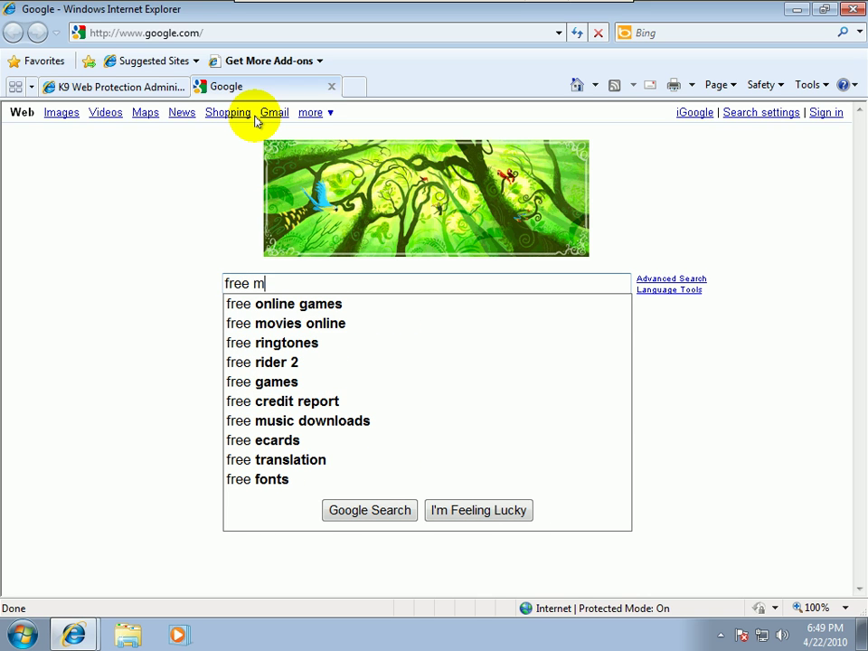
{"action": "key", "text": "BackSpace"}
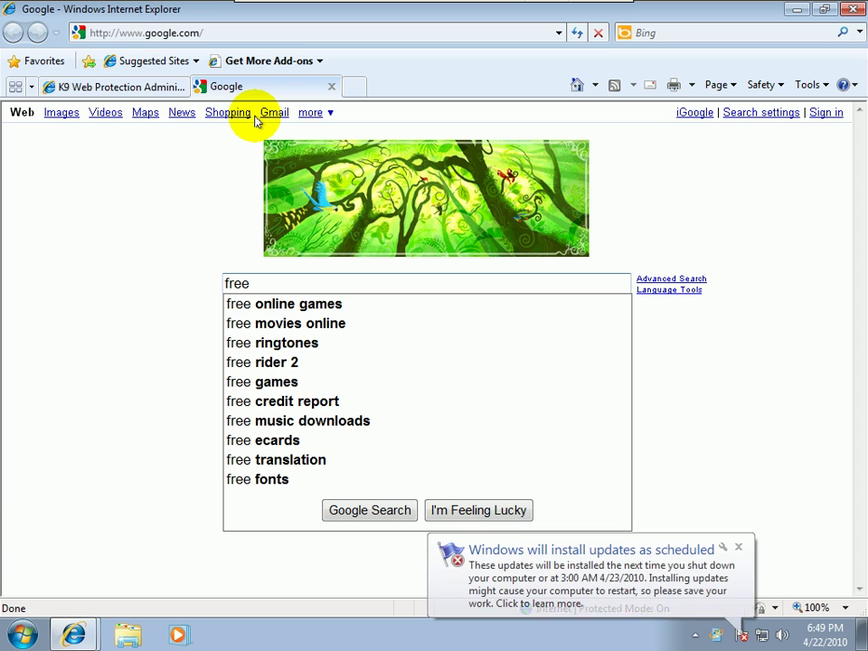
{"action": "type", "text": "porn"}
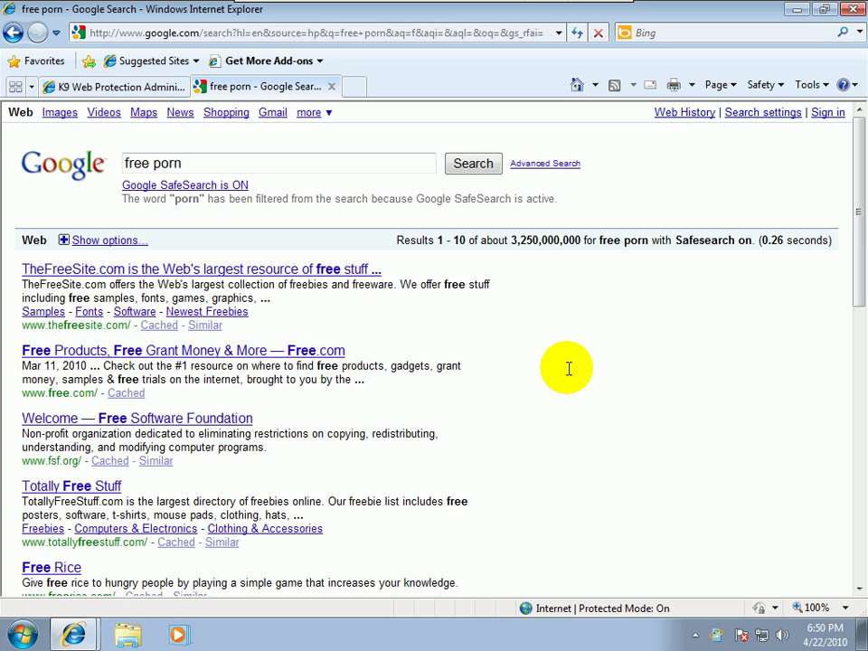
{"action": "left_click", "coordinate": [63, 87]}
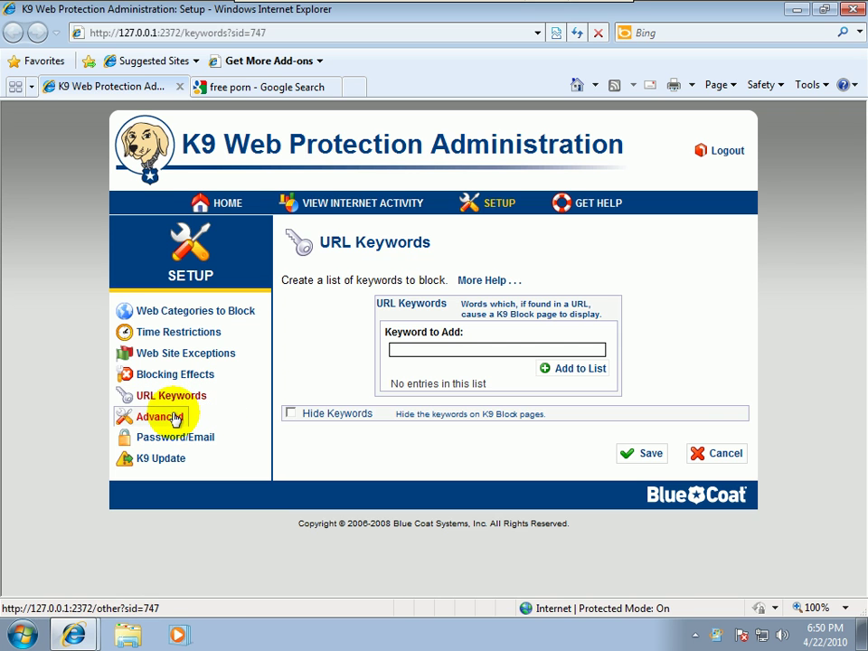
Enable and save Block Unsafe Search in K9's Advanced settings, then return to the Google results
{"action": "left_click", "coordinate": [172, 417]}
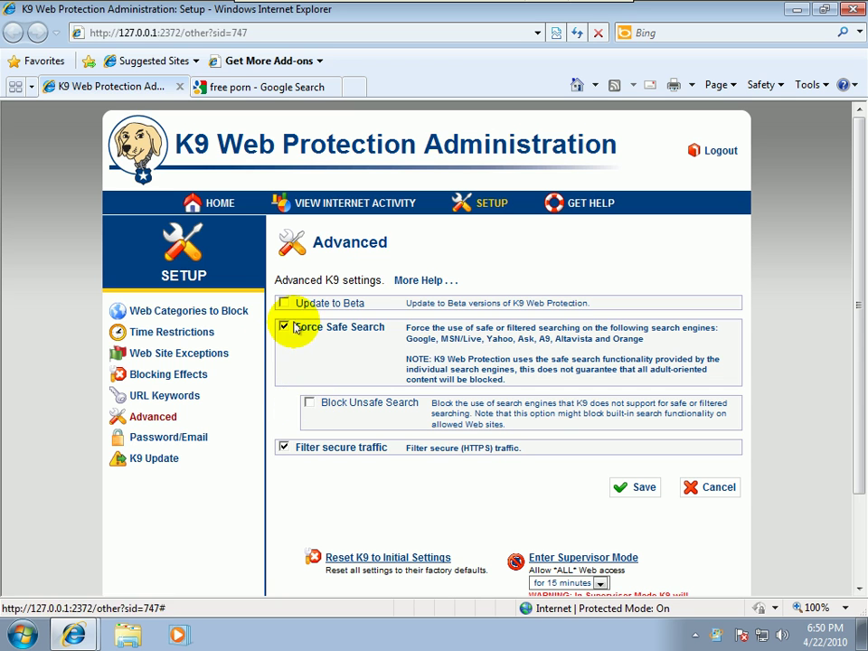
{"action": "left_click", "coordinate": [308, 405]}
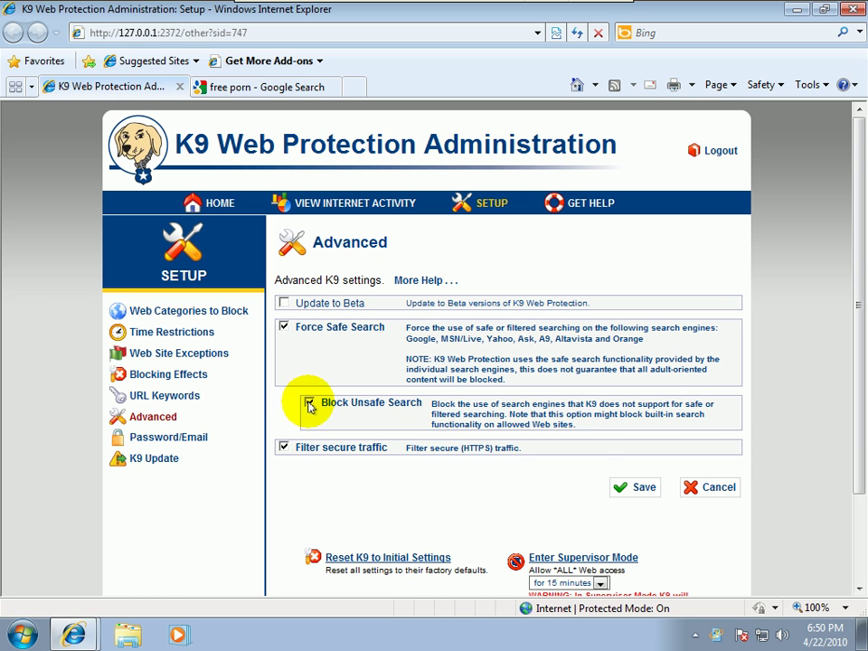
{"action": "left_click", "coordinate": [631, 489]}
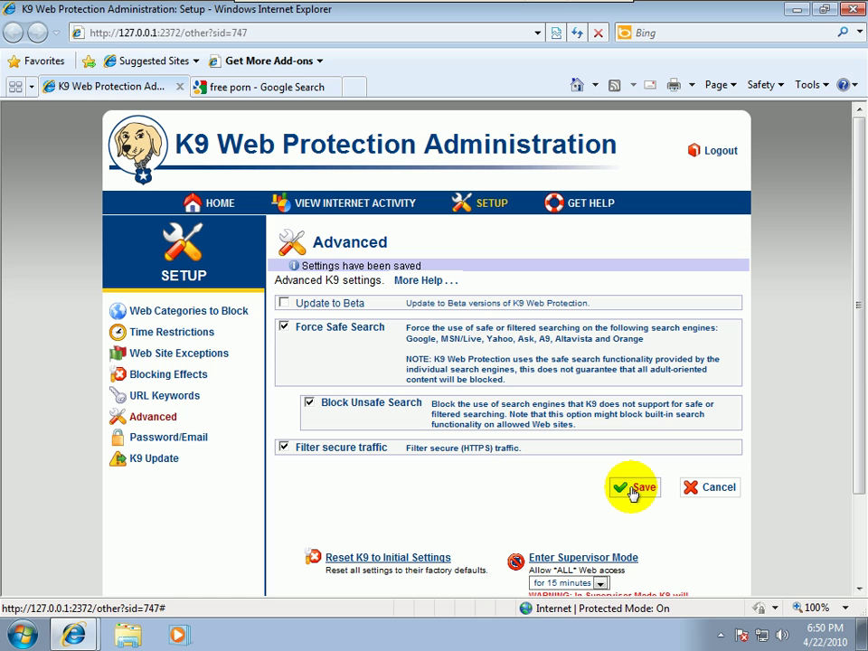
{"action": "left_click", "coordinate": [310, 86]}
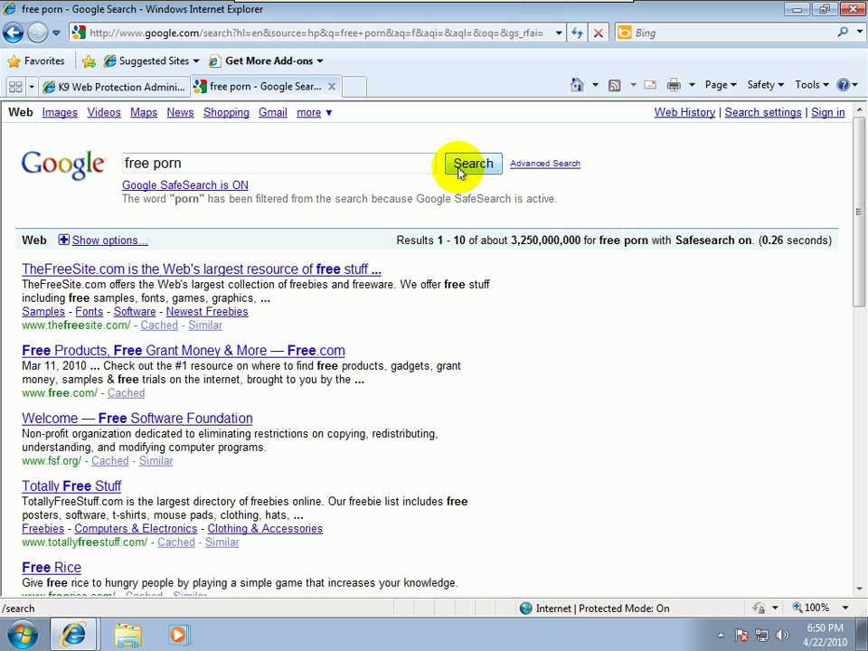
Set Google SafeSearch to 'Do not filter my search results', save, and rerun the 'free porn' search
{"action": "left_click", "coordinate": [466, 171]}
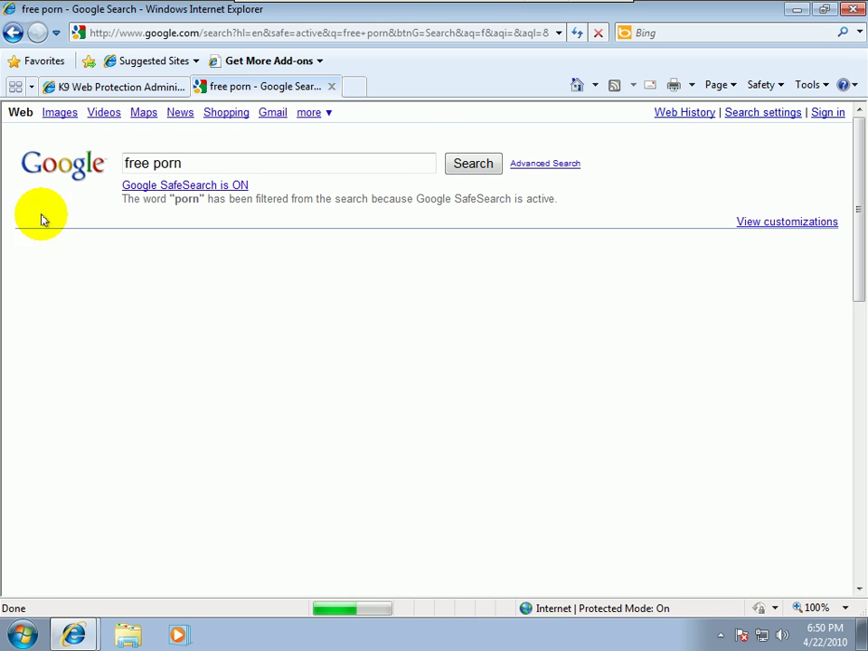
{"action": "left_click", "coordinate": [156, 186]}
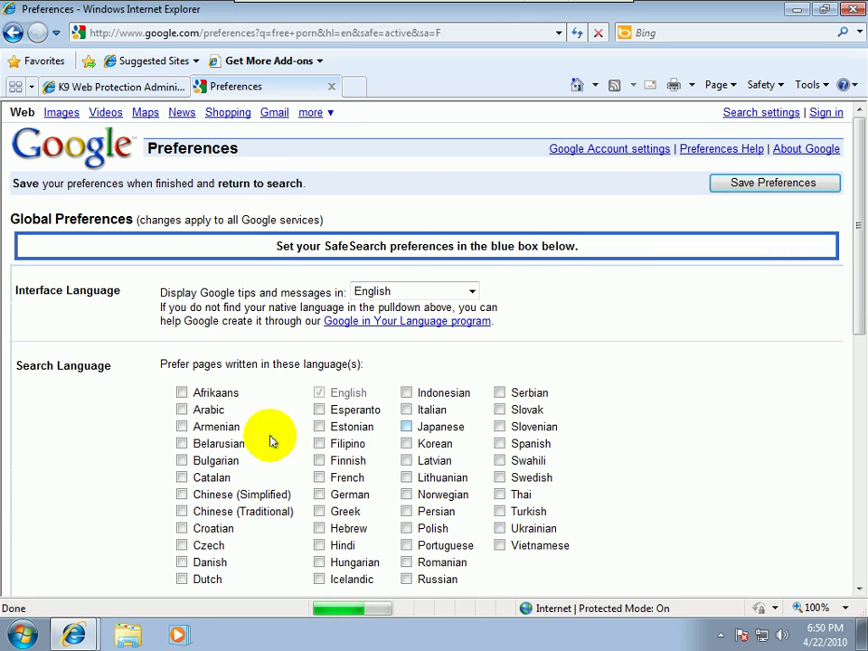
{"action": "left_click_drag", "start_coordinate": [855, 247], "coordinate": [861, 415]}
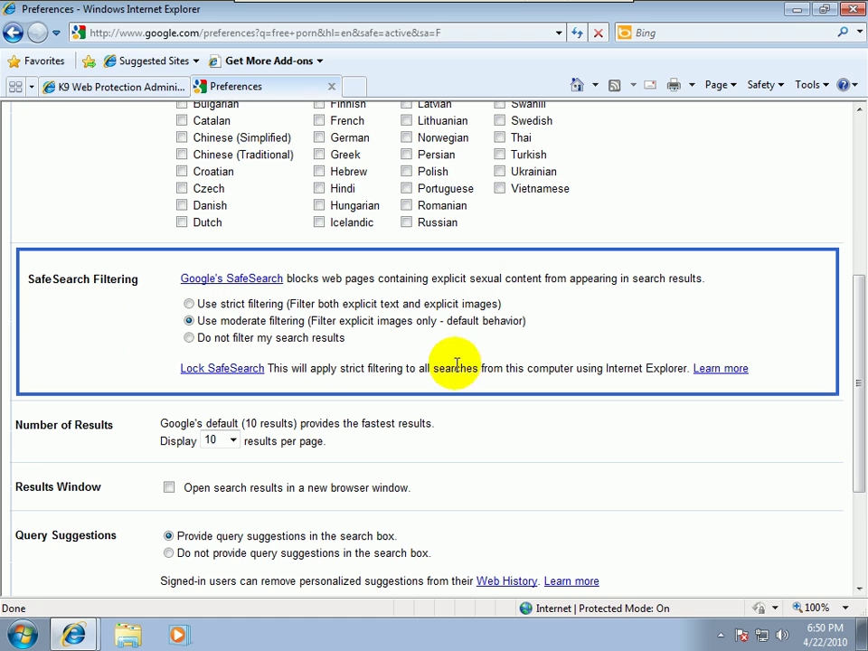
{"action": "left_click", "coordinate": [190, 338]}
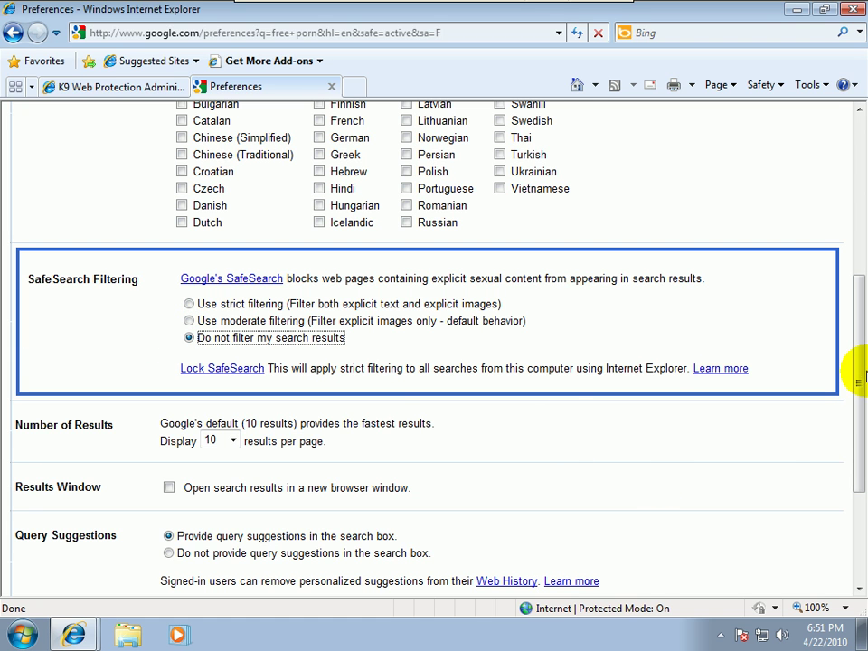
{"action": "left_click_drag", "start_coordinate": [854, 388], "coordinate": [829, 553]}
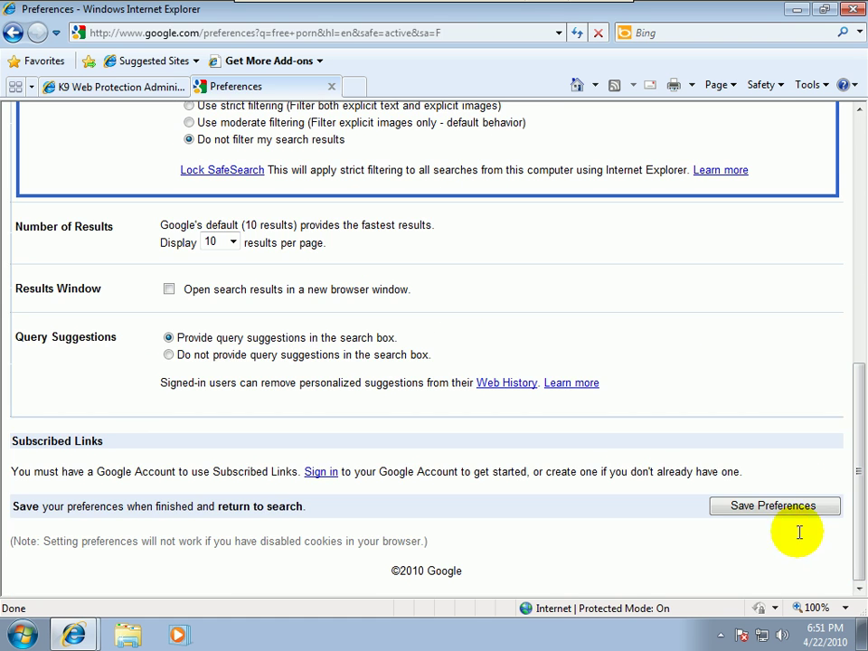
{"action": "left_click", "coordinate": [774, 508]}
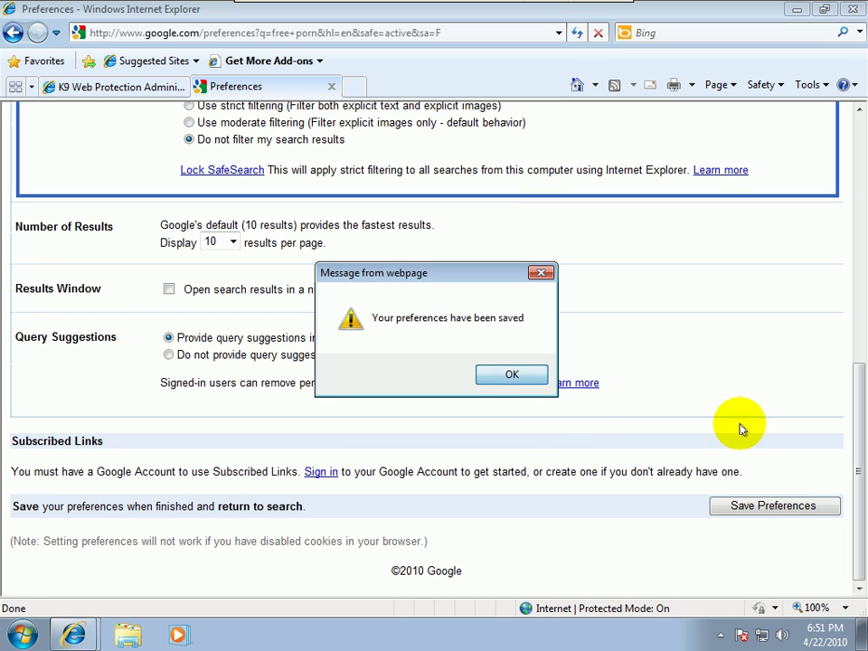
{"action": "left_click", "coordinate": [537, 378]}
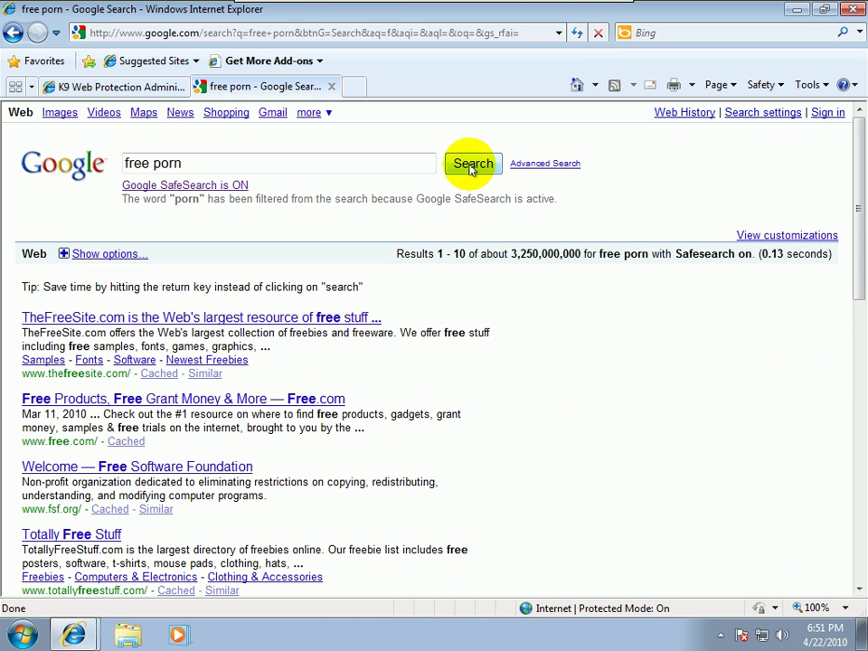
{"action": "left_click", "coordinate": [469, 170]}
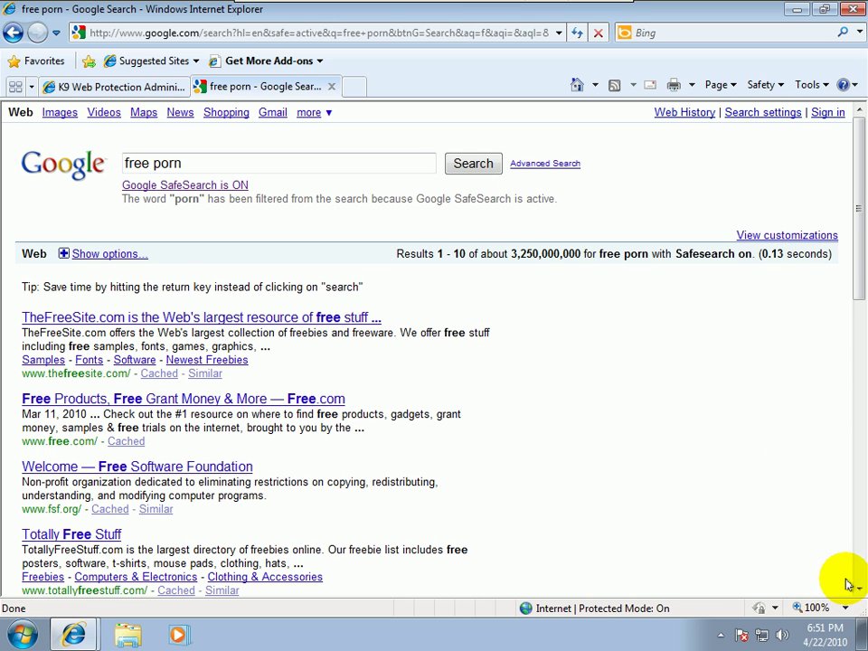
{"action": "left_click_drag", "start_coordinate": [211, 159], "coordinate": [43, 152]}
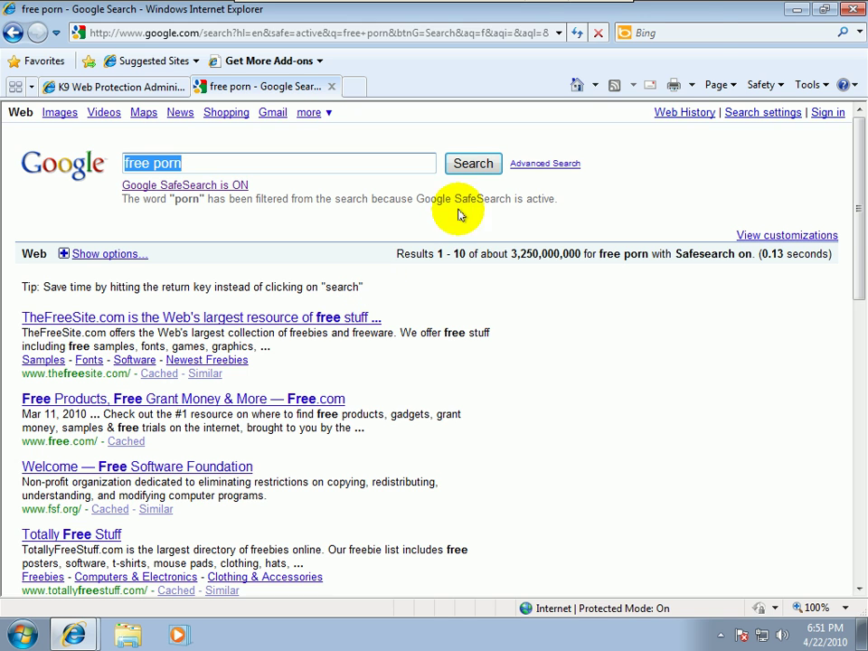
Search Bing for 'free porn', triggering K9's Unsafe Search Blocked alert
{"action": "left_click", "coordinate": [705, 36]}
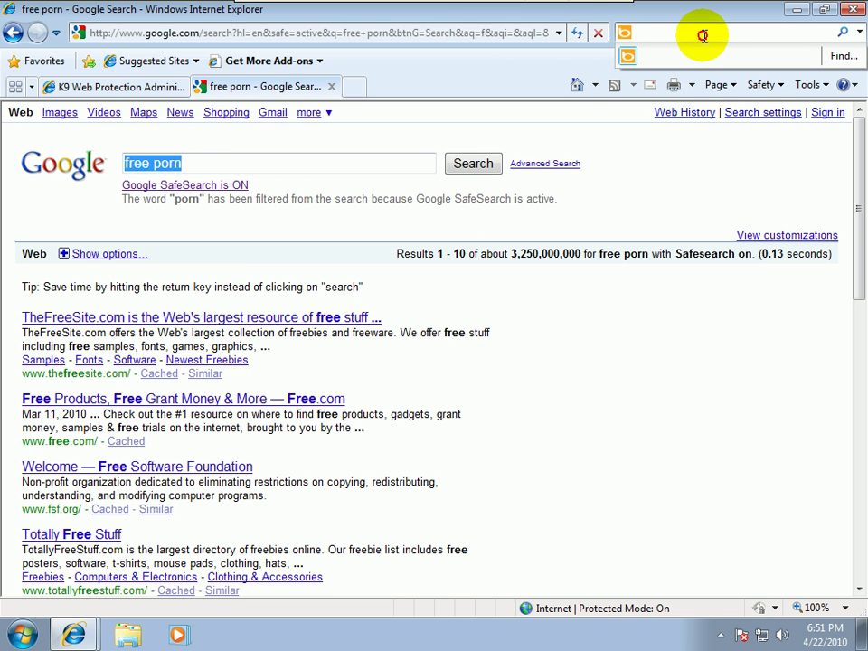
{"action": "type", "text": "free "}
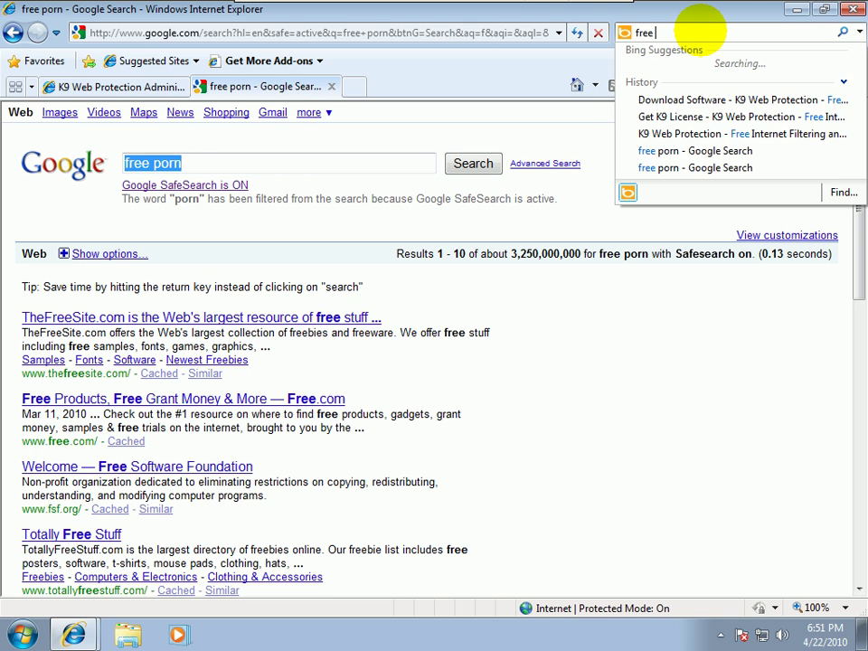
{"action": "type", "text": "porn"}
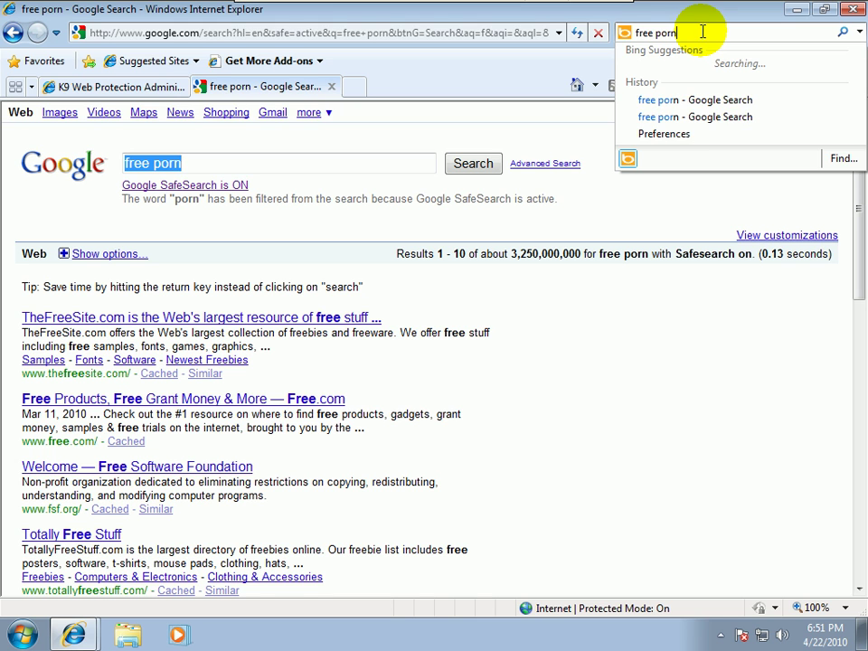
{"action": "key", "text": "Return"}
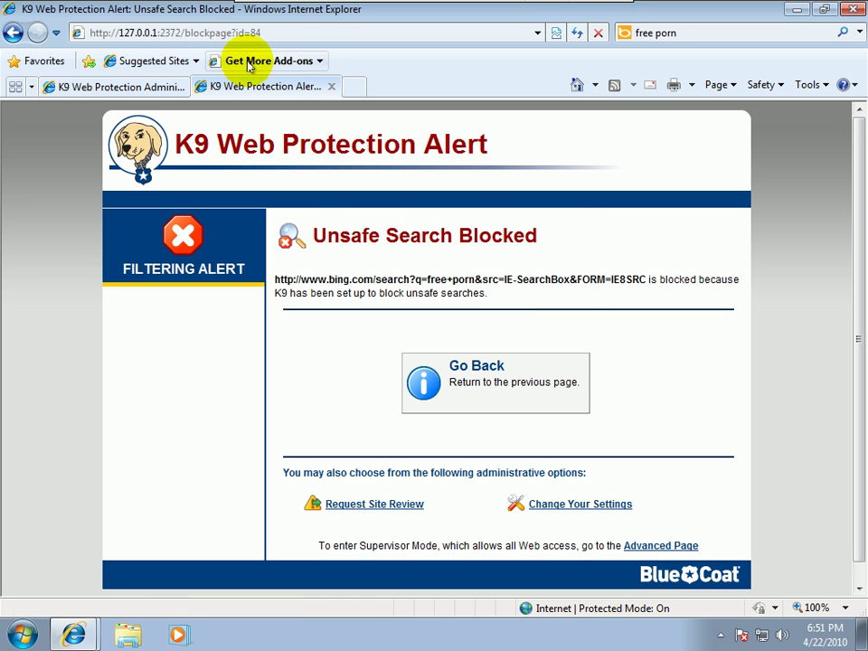
{"action": "left_click", "coordinate": [311, 32]}
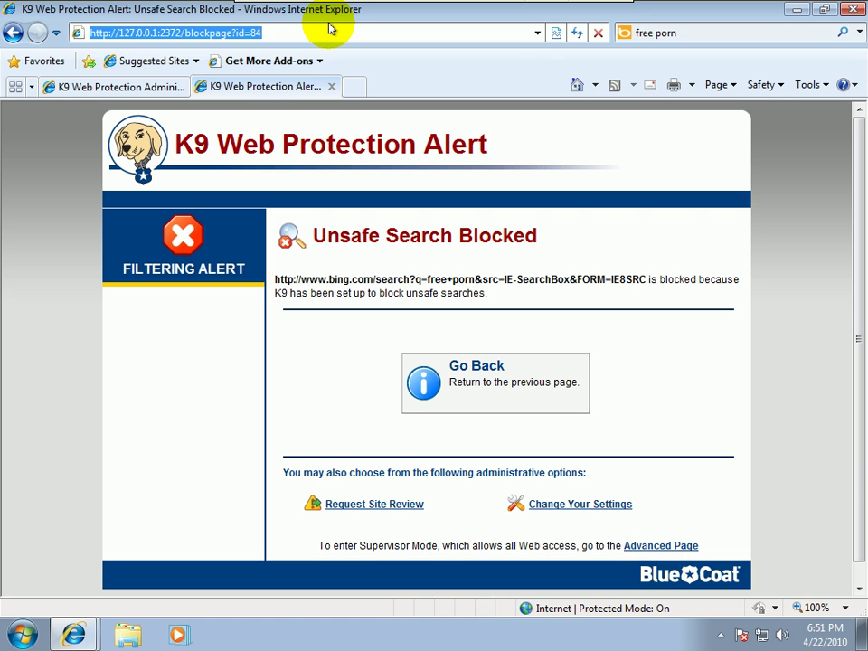
Visit playboy.com to get K9's Pornography Category Blocked alert and check the 15-minute allow option
{"action": "type", "text": "playbo"}
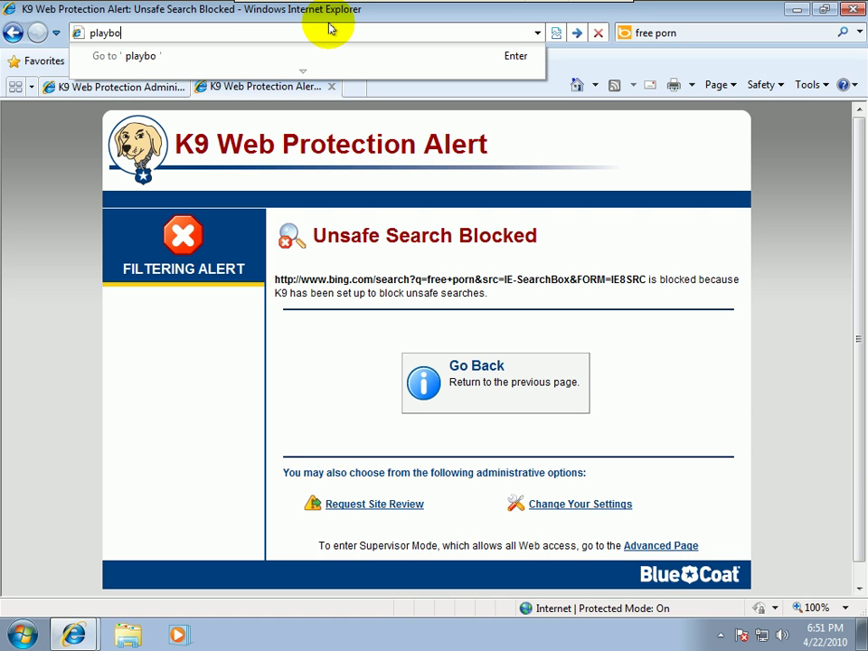
{"action": "type", "text": "y.com"}
{"action": "key", "text": "Return"}
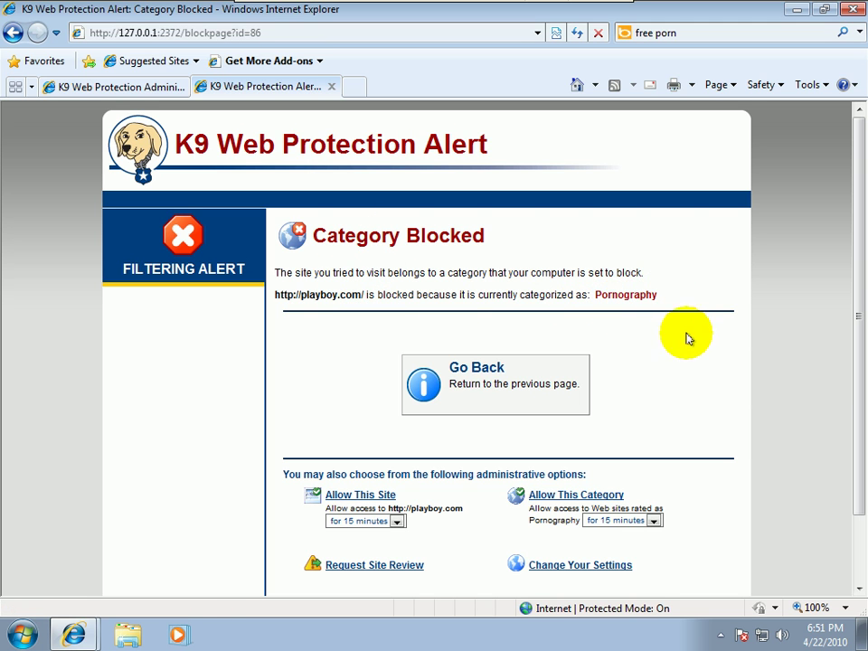
{"action": "left_click_drag", "start_coordinate": [853, 312], "coordinate": [854, 418]}
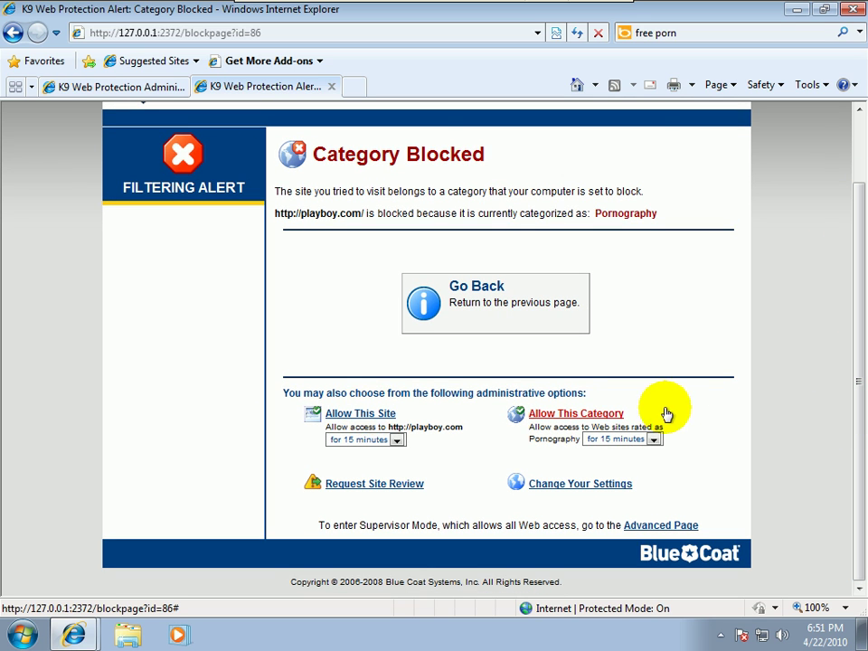
{"action": "left_click", "coordinate": [388, 441]}
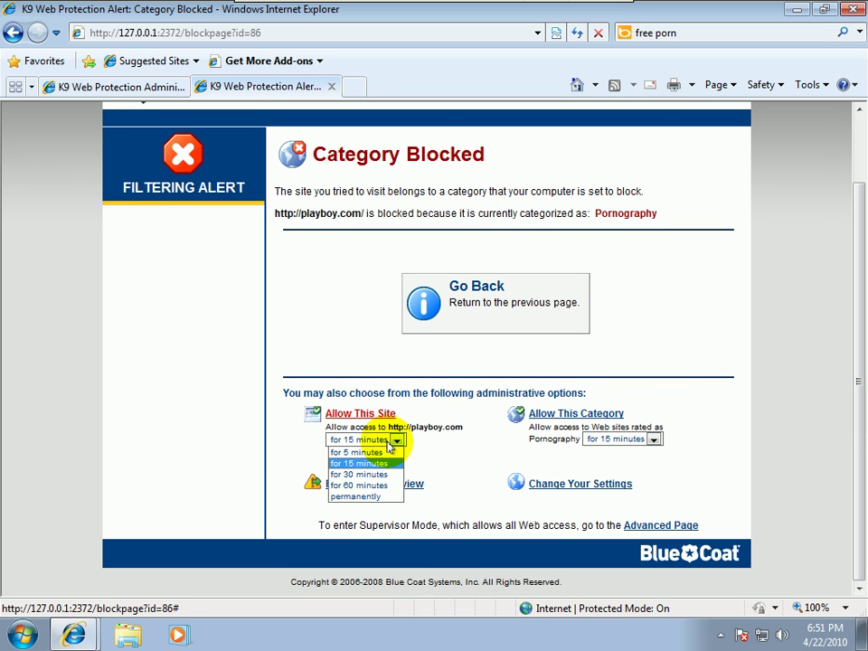
{"action": "left_click", "coordinate": [328, 351]}
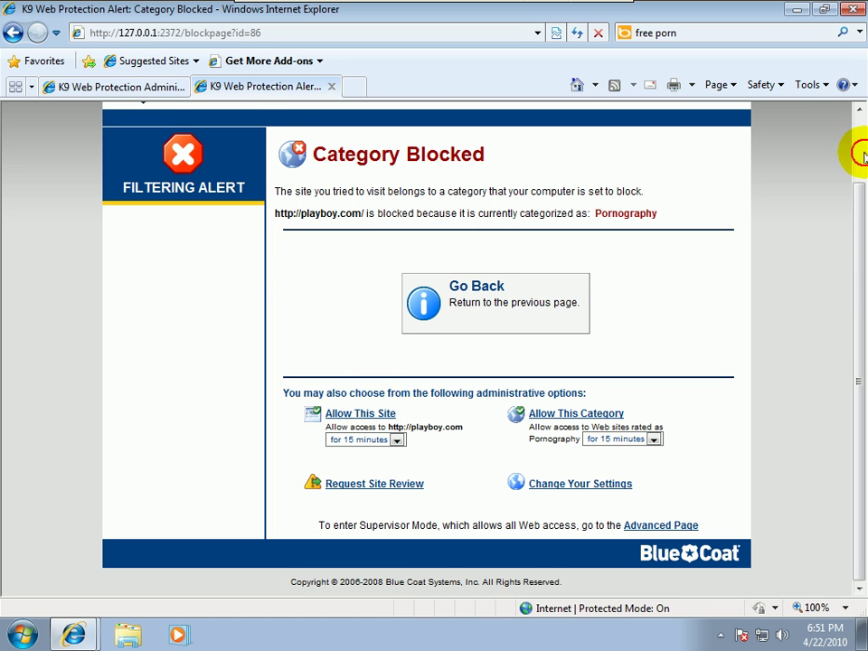
{"action": "left_click_drag", "start_coordinate": [856, 268], "coordinate": [853, 110]}
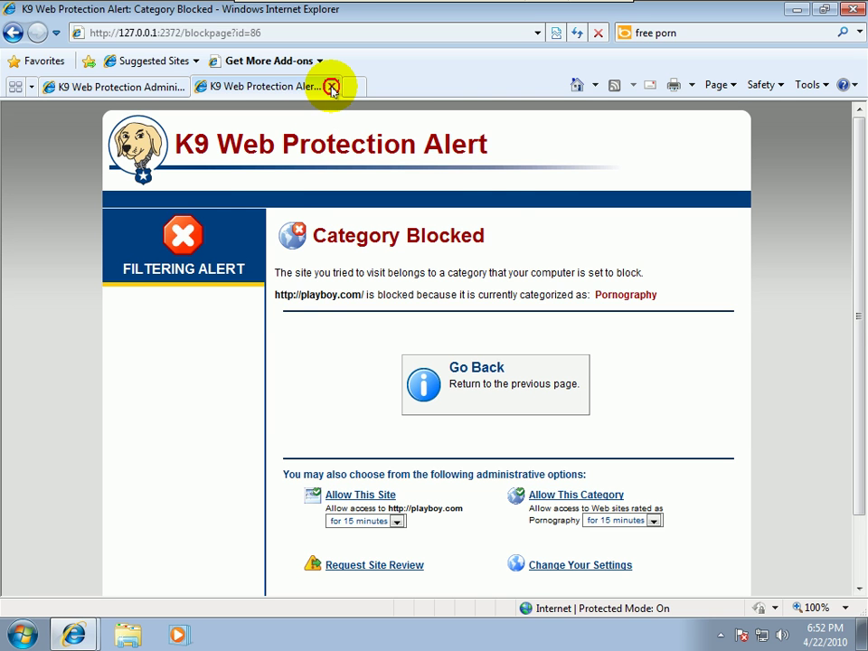
Close the playboy.com alert tab, open a blank tab, return to K9 Advanced settings, then close the browser
{"action": "left_click", "coordinate": [332, 87]}
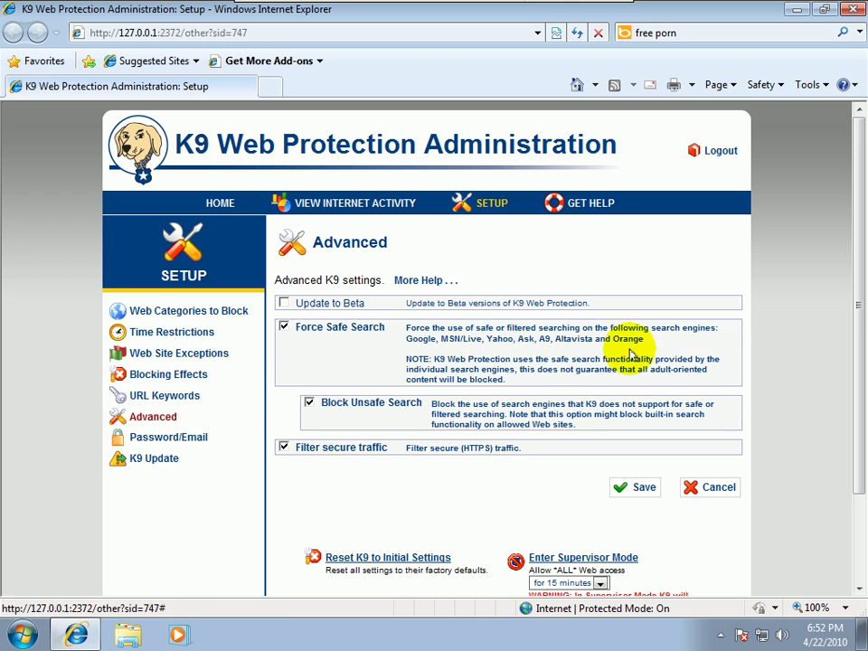
{"action": "left_click_drag", "start_coordinate": [859, 280], "coordinate": [855, 127]}
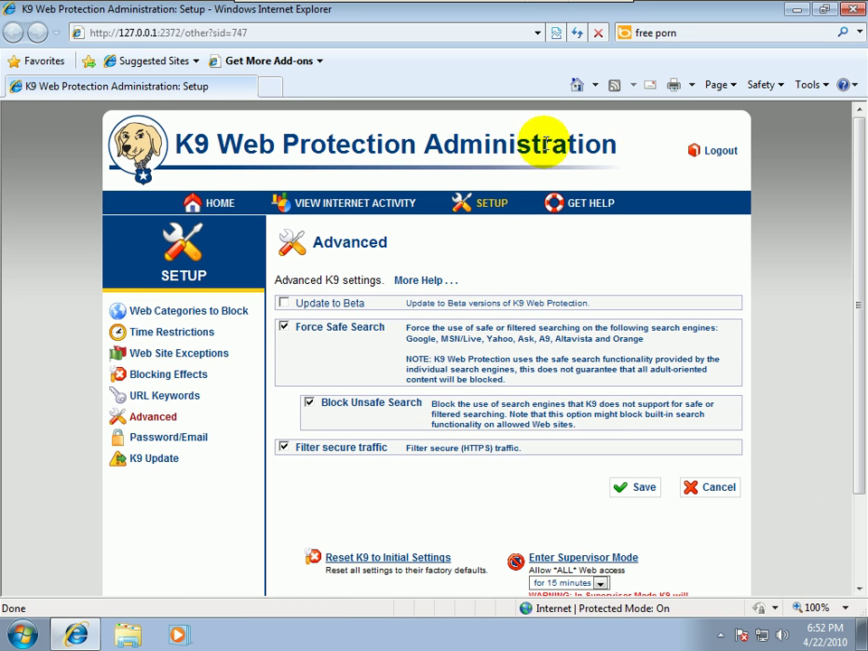
{"action": "left_click", "coordinate": [269, 87]}
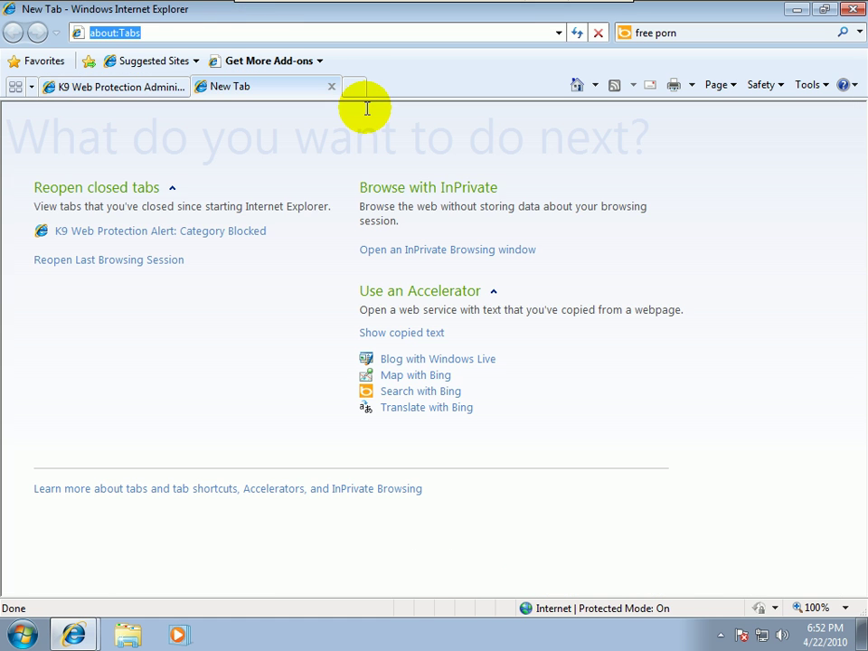
{"action": "left_click", "coordinate": [90, 87]}
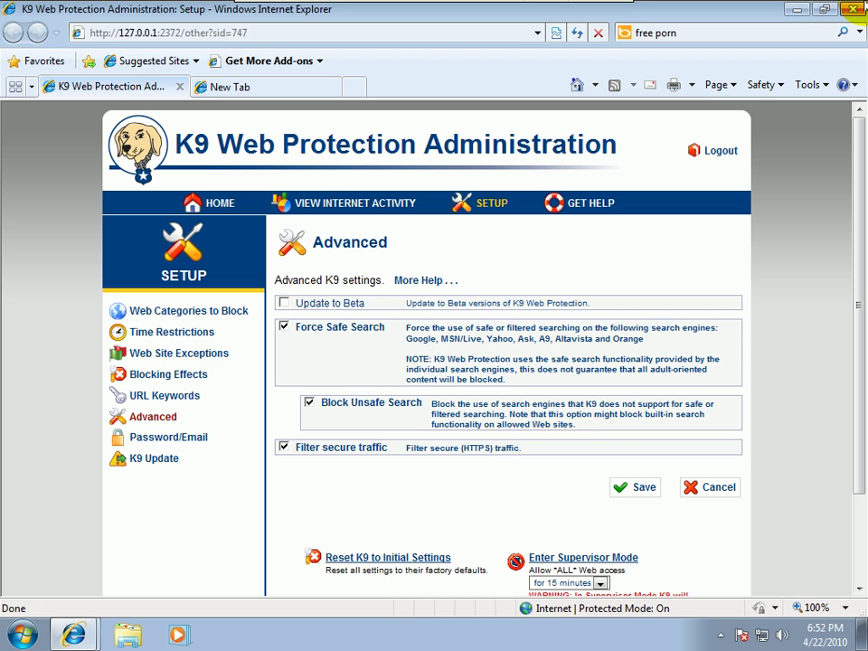
{"action": "left_click", "coordinate": [853, 9]}
Confirm closing all browser tabs and start Task Manager on its Processes list
{"action": "left_click", "coordinate": [366, 321]}
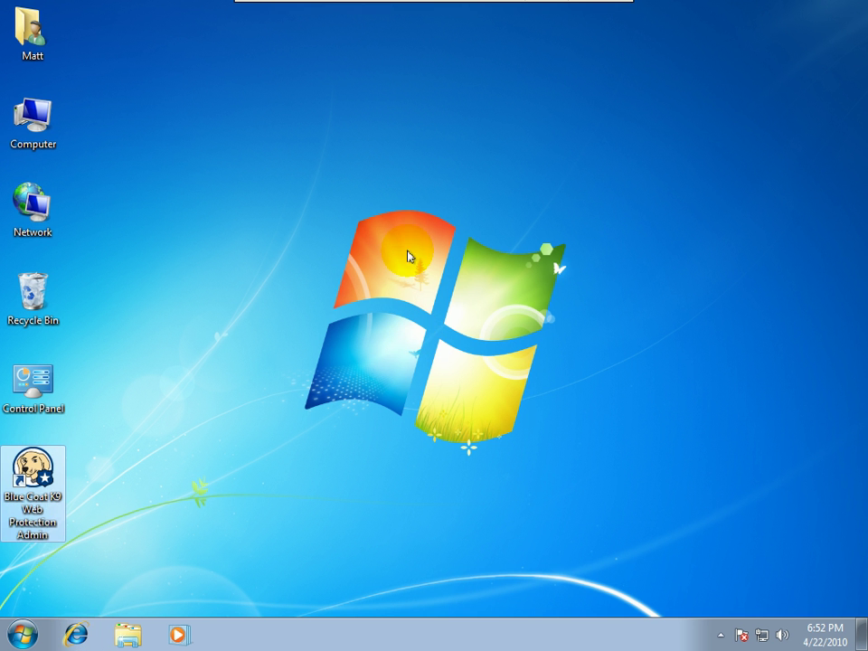
{"action": "right_click", "coordinate": [300, 639]}
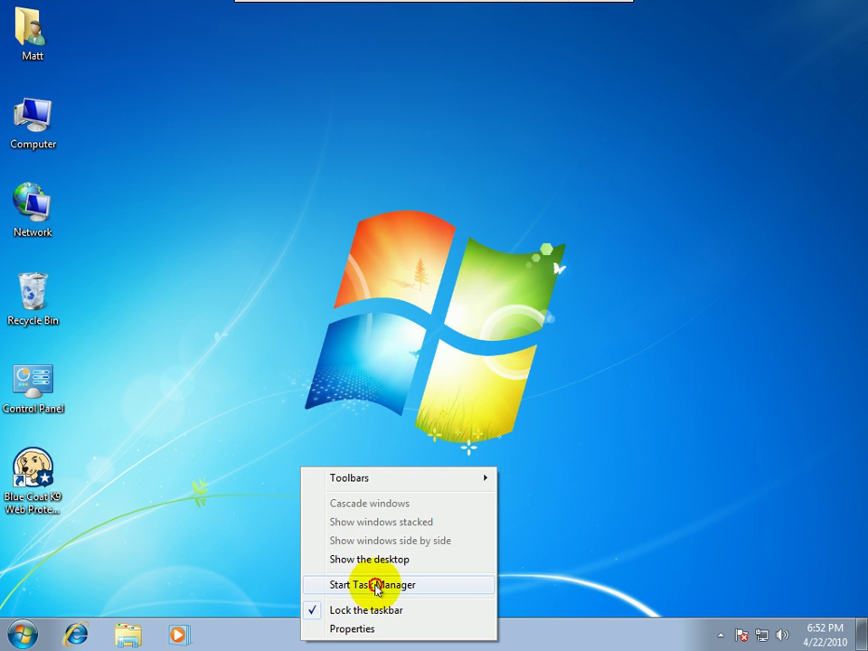
{"action": "left_click", "coordinate": [376, 589]}
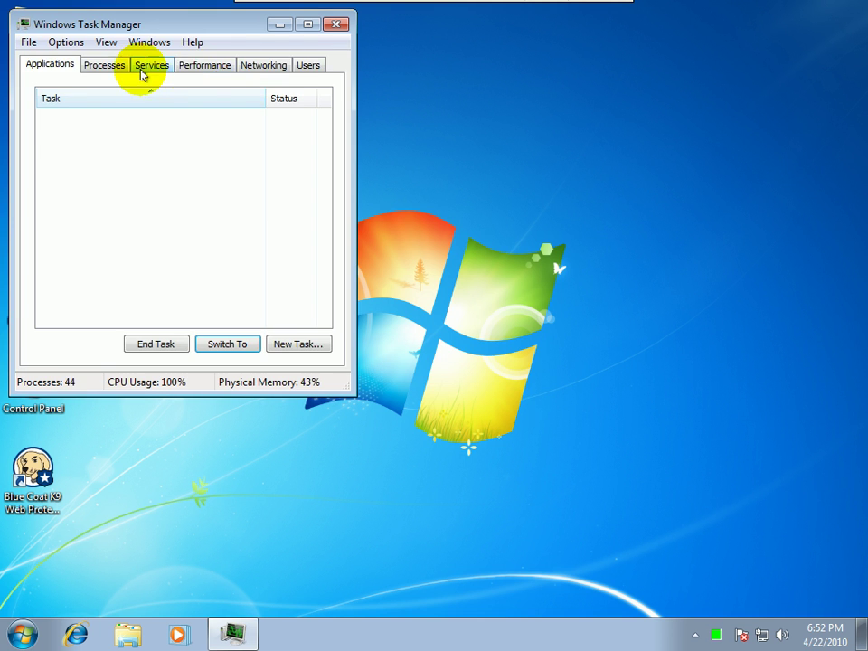
{"action": "left_click", "coordinate": [107, 65]}
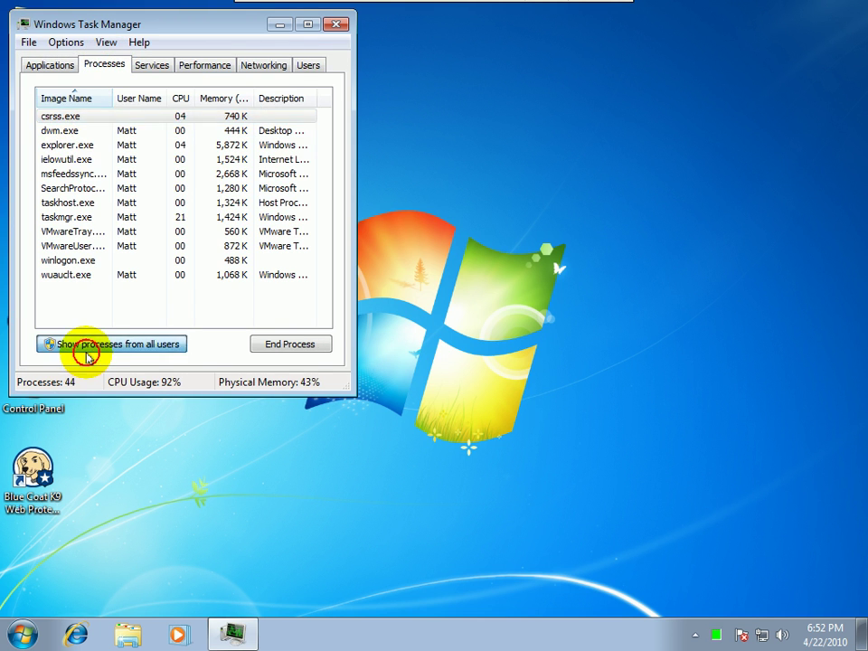
Show all users' processes, sort by Image Name, select k9filter.exe, and close Task Manager
{"action": "left_click", "coordinate": [121, 345]}
{"action": "left_click", "coordinate": [121, 343]}
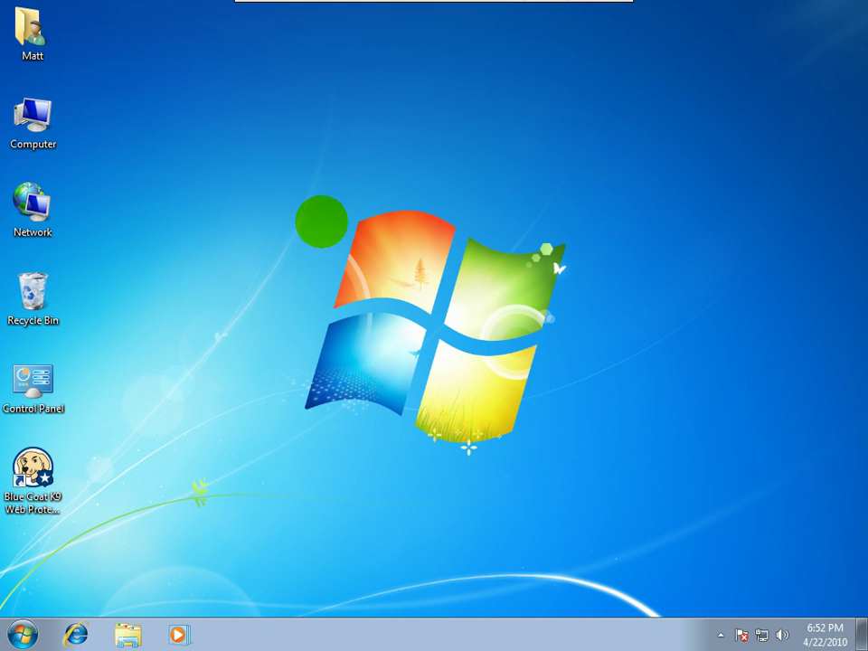
{"action": "left_click", "coordinate": [67, 98]}
{"action": "left_click", "coordinate": [67, 98]}
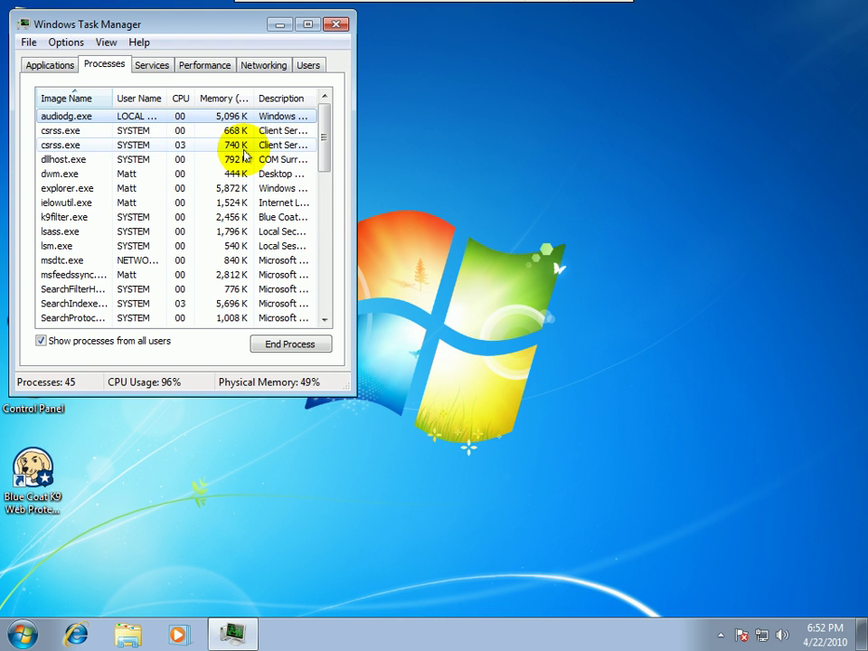
{"action": "left_click", "coordinate": [112, 204]}
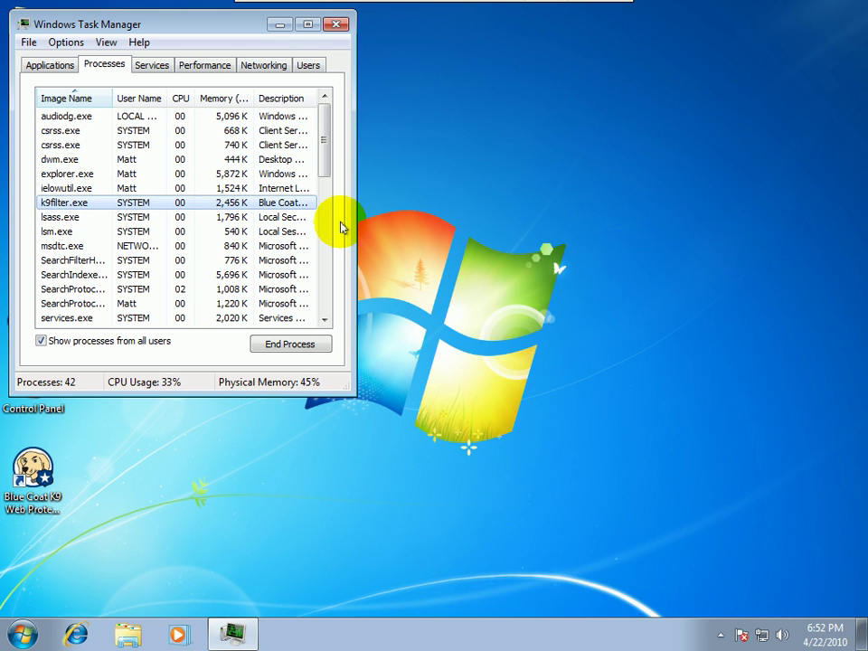
{"action": "left_click_drag", "start_coordinate": [327, 142], "coordinate": [324, 151]}
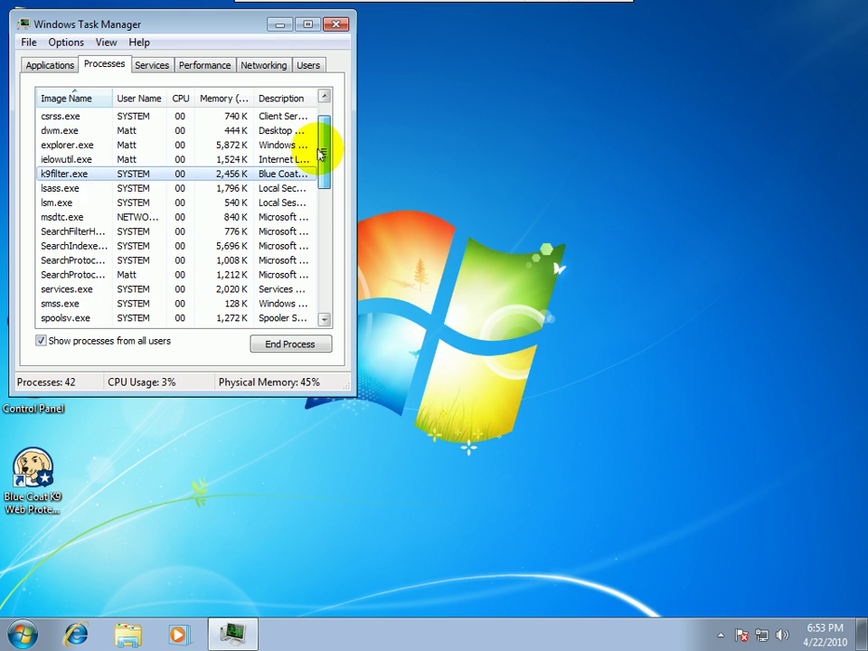
{"action": "left_click", "coordinate": [336, 24]}
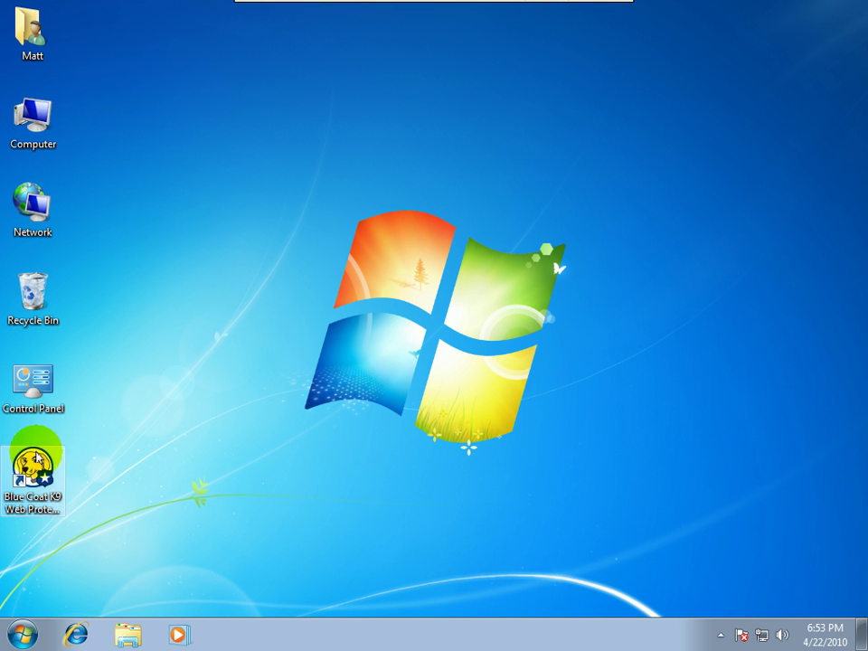
{"action": "left_click", "coordinate": [64, 470]}
Launch K9 from the desktop icon and log in with the admin password to view Internet activity
{"action": "left_click", "coordinate": [64, 470]}
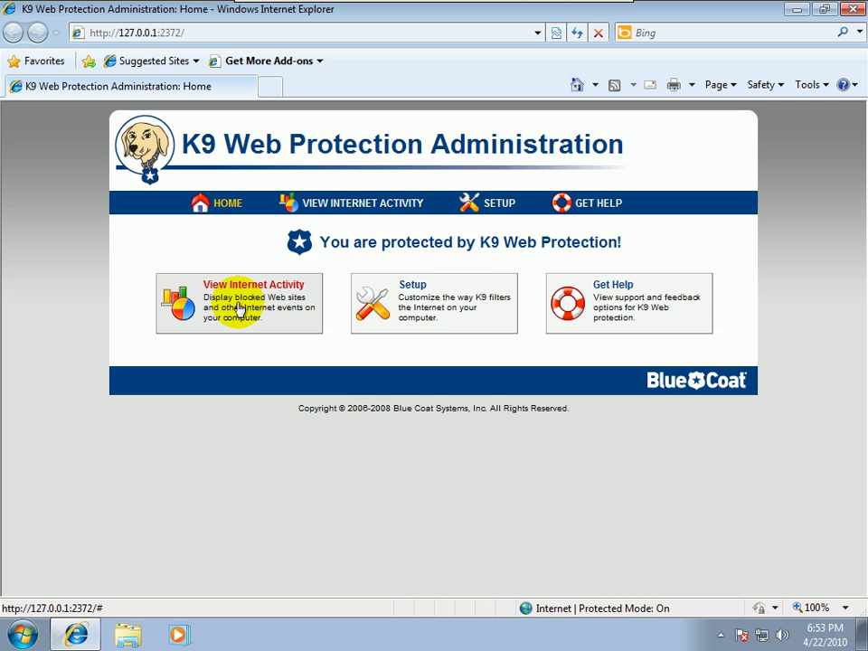
{"action": "left_click", "coordinate": [238, 308]}
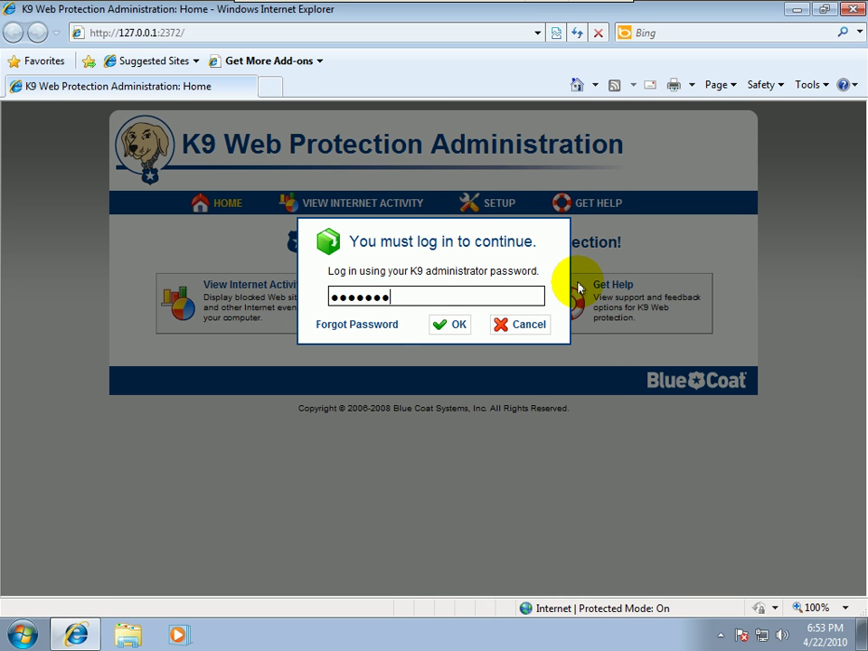
{"action": "key", "text": "Return"}
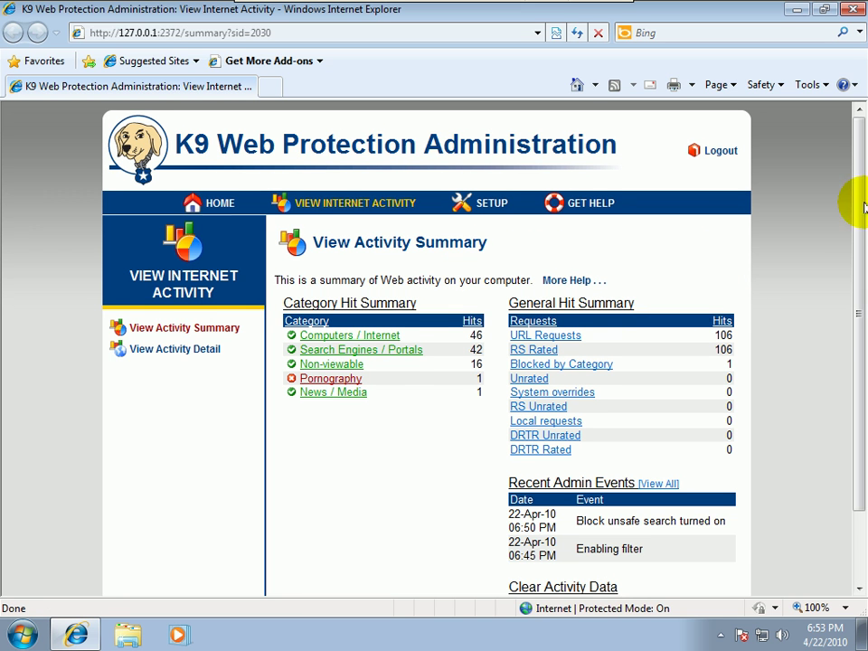
{"action": "left_click_drag", "start_coordinate": [863, 206], "coordinate": [847, 236]}
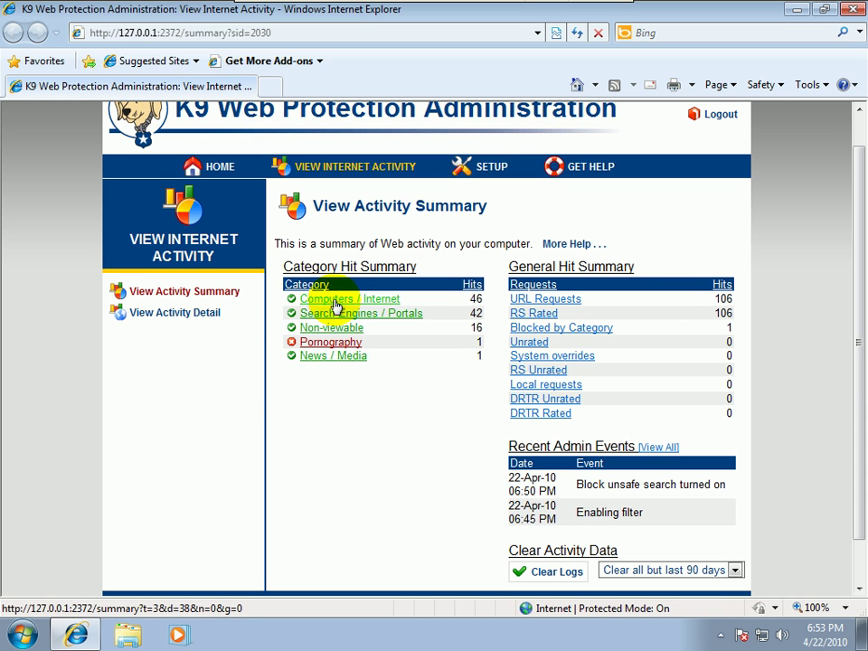
Review the blocked Pornography visit to playboy.com, then return to the Activity Summary
{"action": "left_click", "coordinate": [330, 343]}
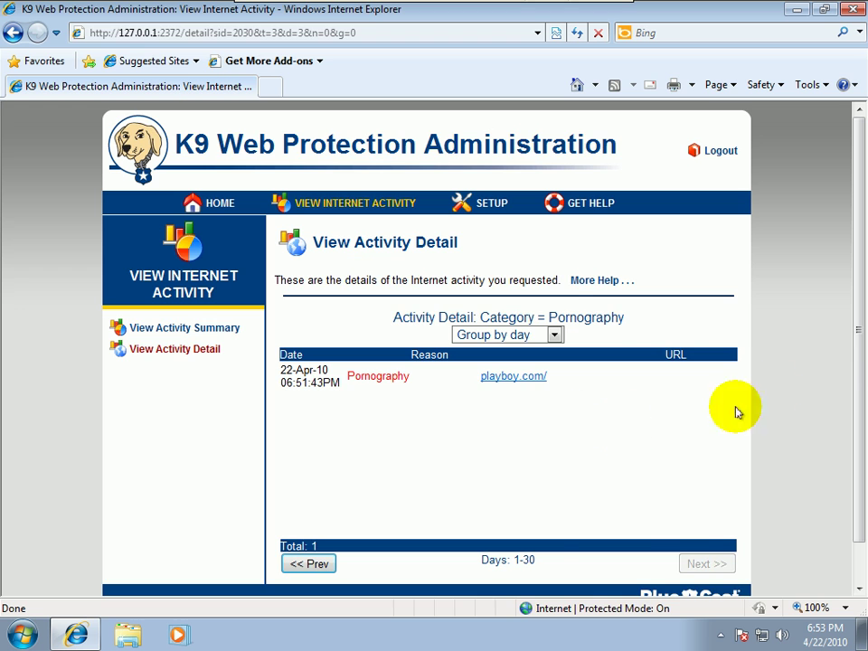
{"action": "scroll", "coordinate": [863, 350], "scroll_direction": "down", "scroll_amount": 2}
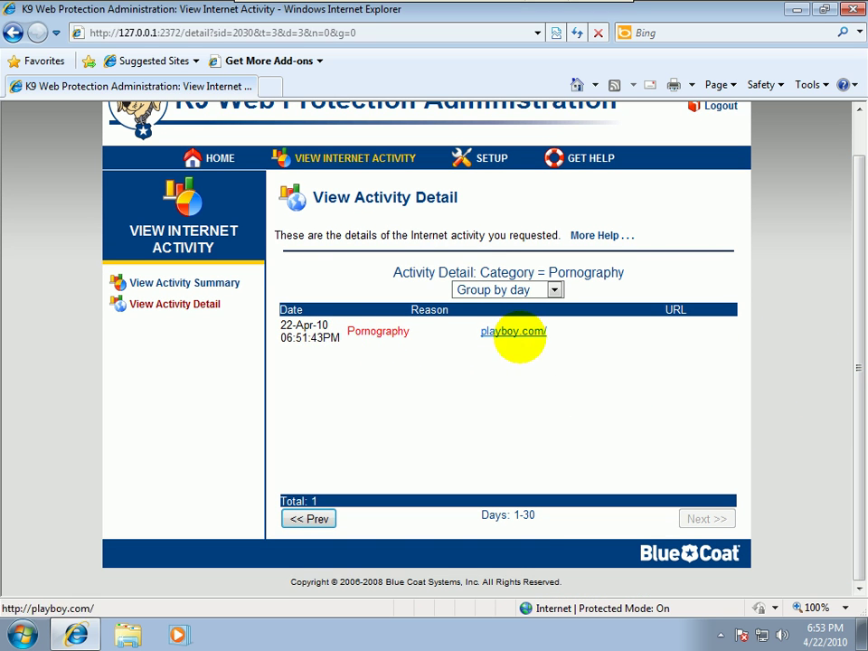
{"action": "scroll", "coordinate": [853, 325], "scroll_direction": "up", "scroll_amount": 2}
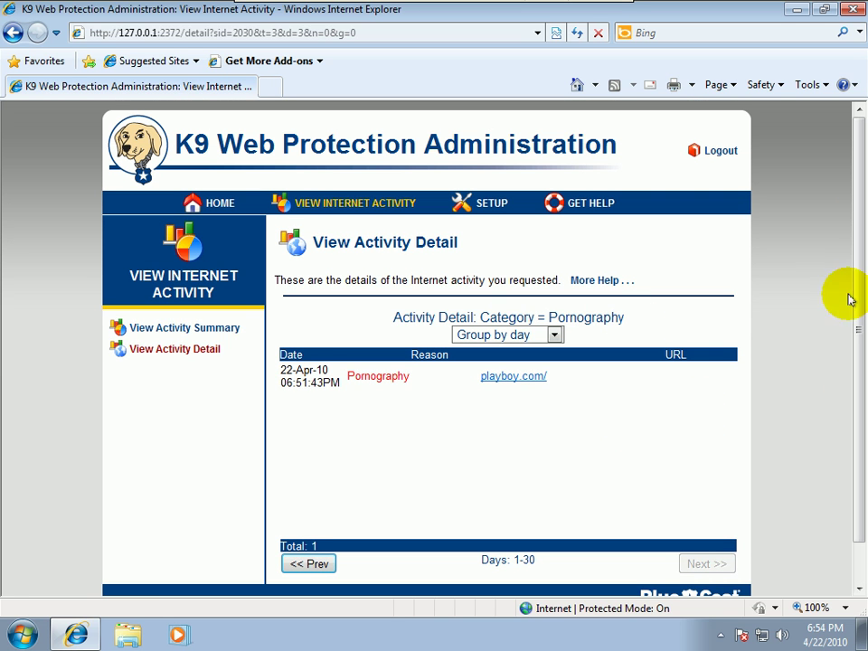
{"action": "left_click", "coordinate": [182, 328]}
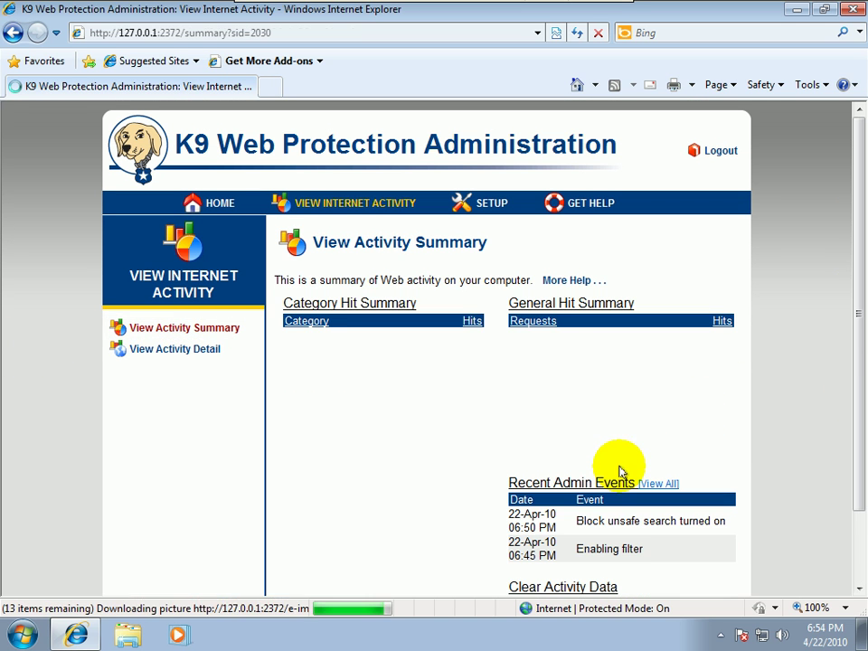
Look over the Setup and Password/Email pages, then confirm via K9 Update that 4.0.296 is latest
{"action": "left_click_drag", "start_coordinate": [853, 290], "coordinate": [837, 201]}
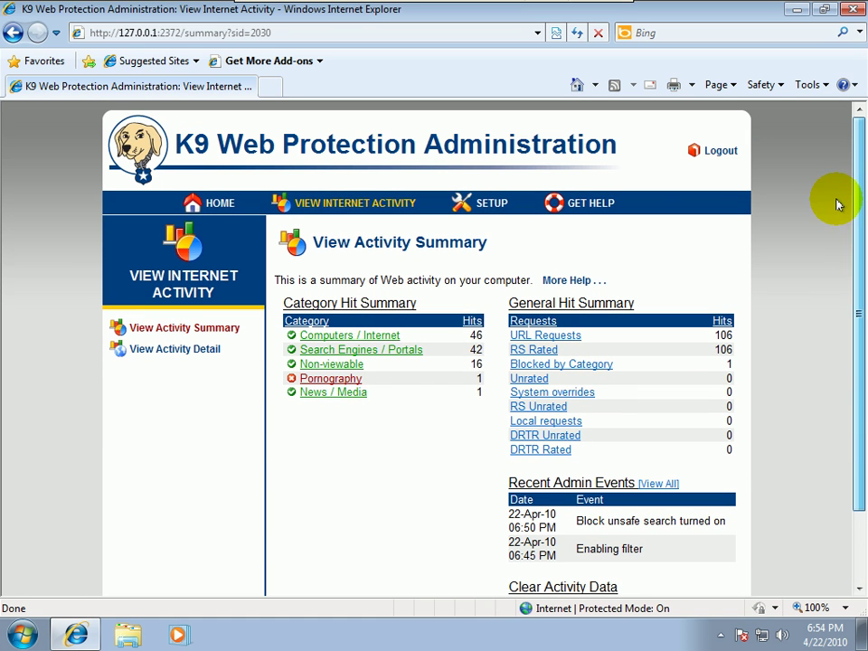
{"action": "left_click", "coordinate": [500, 203]}
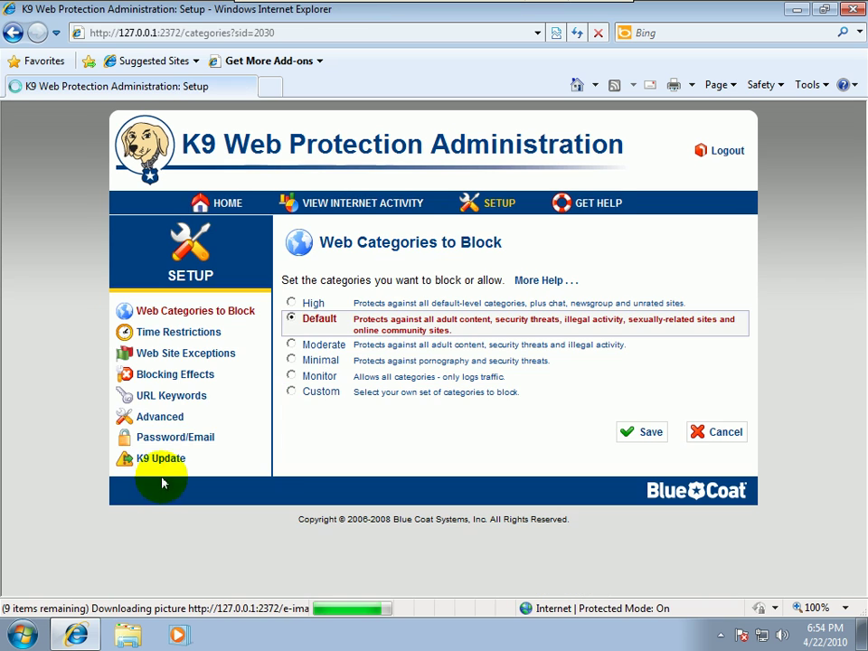
{"action": "left_click", "coordinate": [176, 438]}
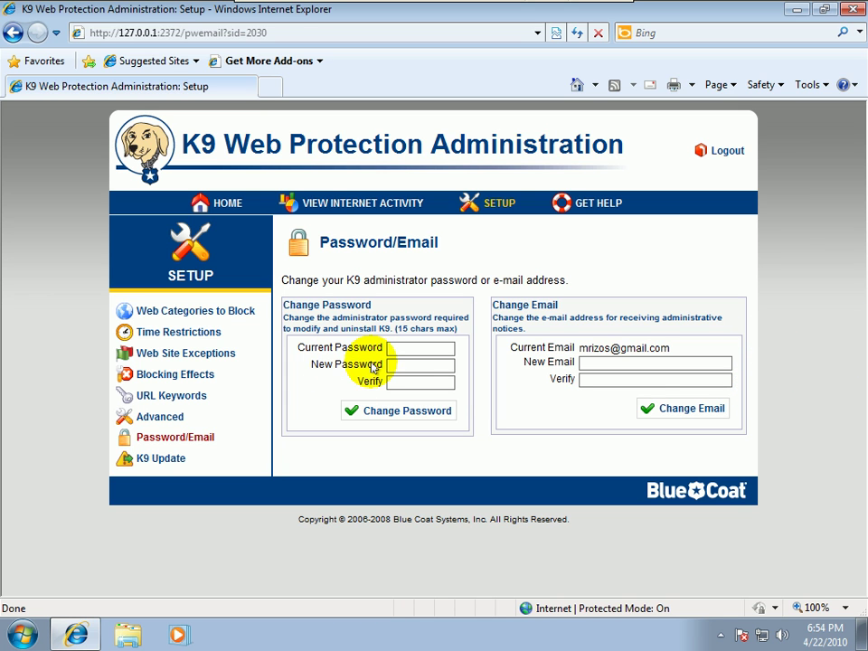
{"action": "left_click", "coordinate": [155, 458]}
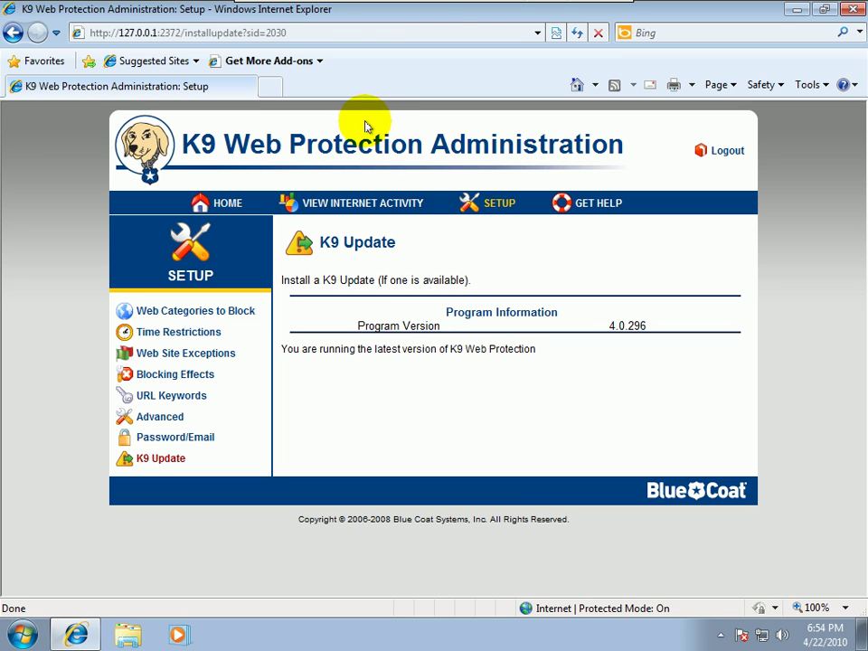
{"action": "mouse_move", "coordinate": [532, 10]}
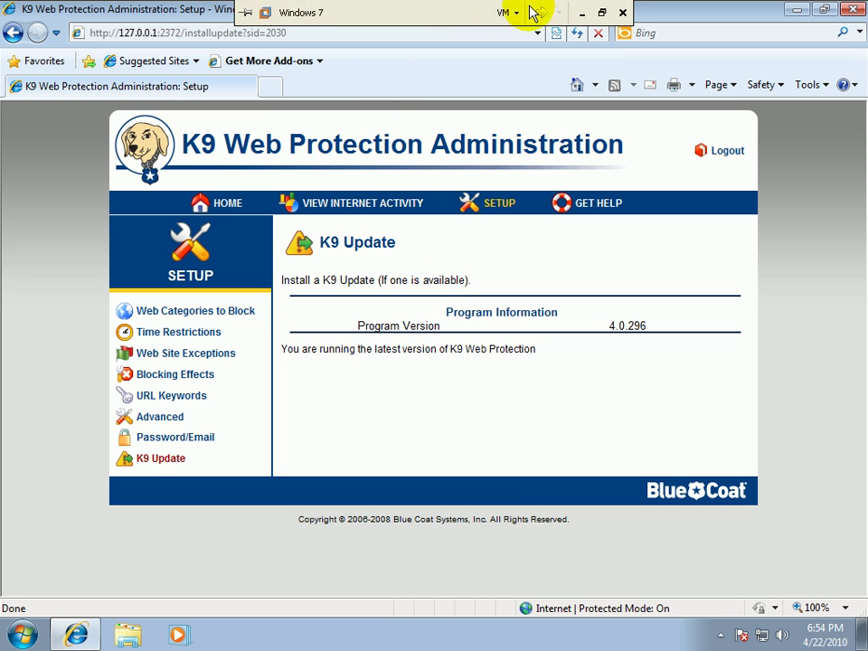
Minimize the VM and bring up the Gmail inbox in Firefox
{"action": "left_click", "coordinate": [578, 13]}
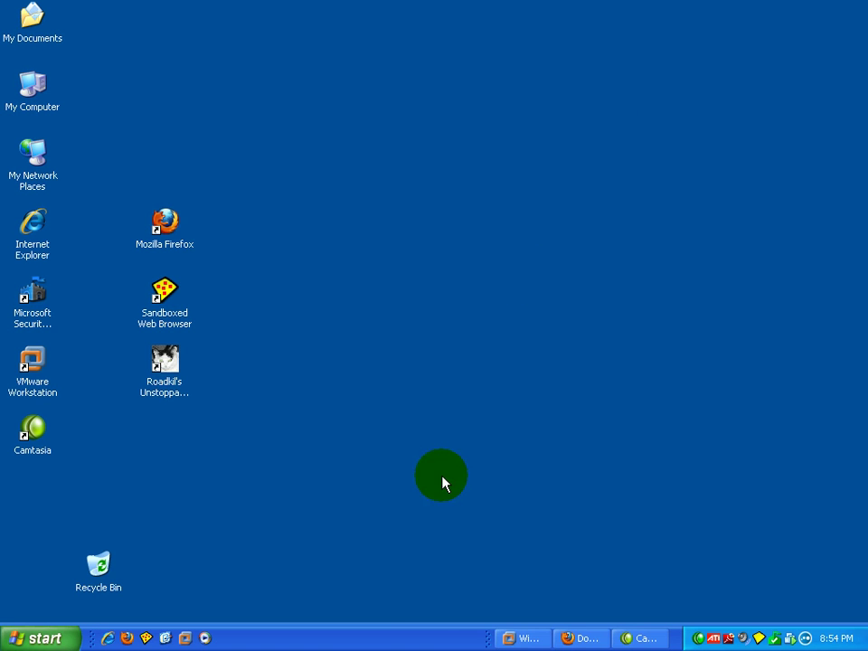
{"action": "left_click", "coordinate": [562, 639]}
{"action": "left_click", "coordinate": [116, 134]}
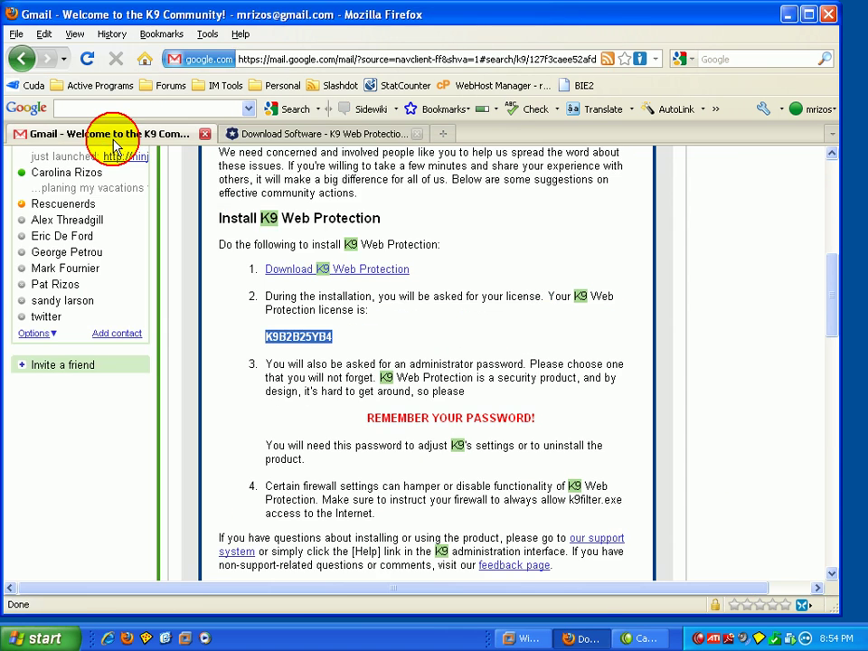
{"action": "left_click_drag", "start_coordinate": [834, 310], "coordinate": [797, 166]}
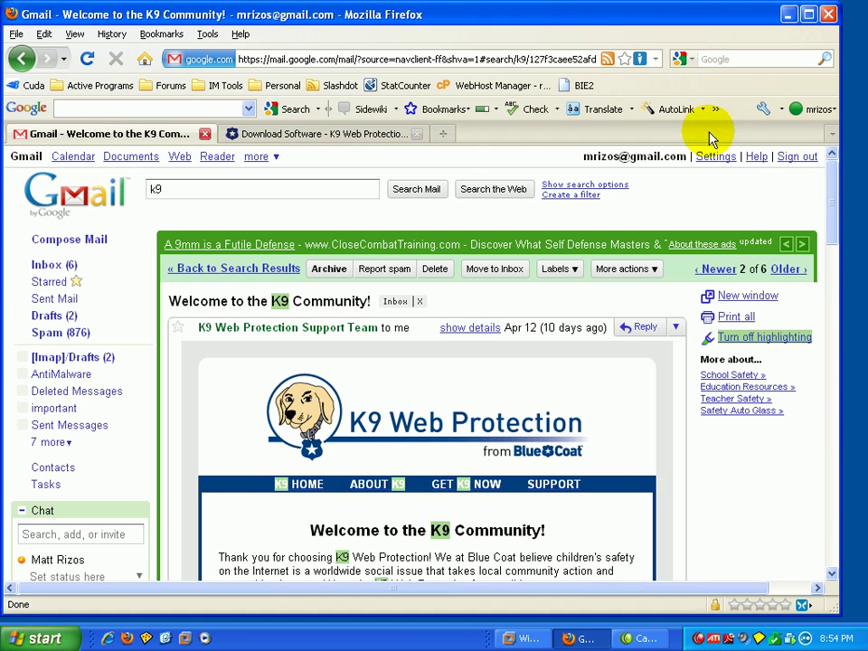
{"action": "left_click", "coordinate": [41, 265]}
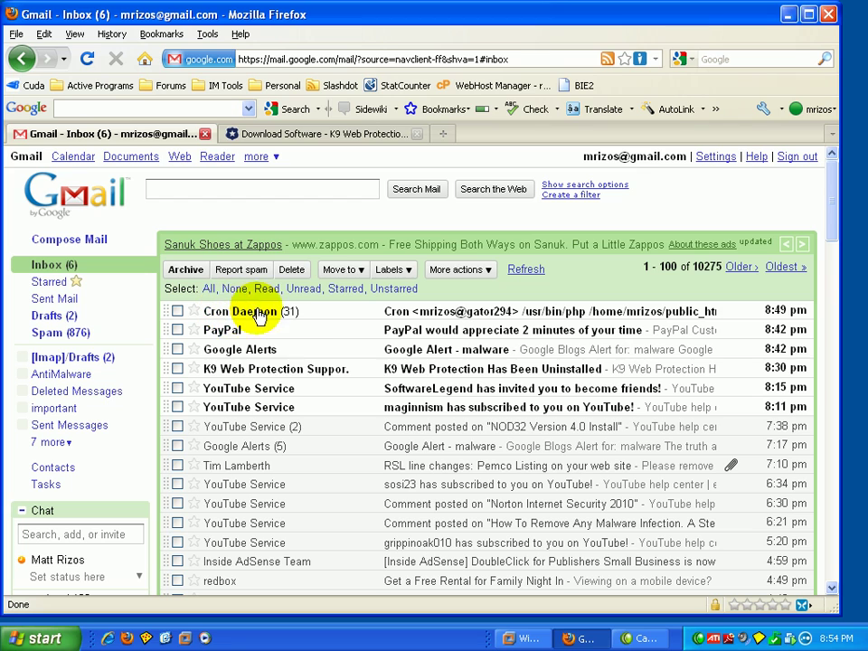
Read the K9 Web Protection Has Been Uninstalled email, then close its tab and minimize Firefox
{"action": "left_click", "coordinate": [238, 370]}
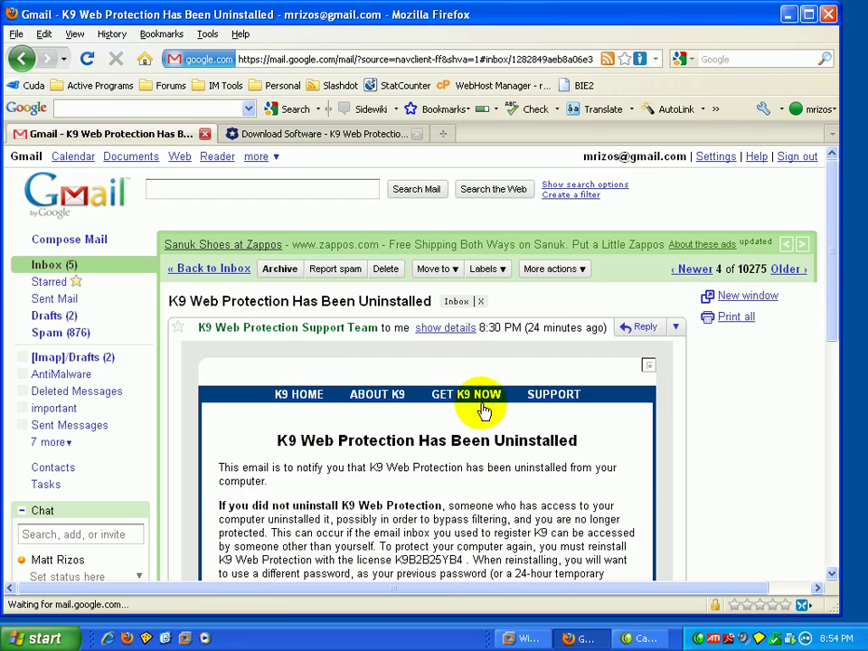
{"action": "left_click_drag", "start_coordinate": [833, 265], "coordinate": [830, 389]}
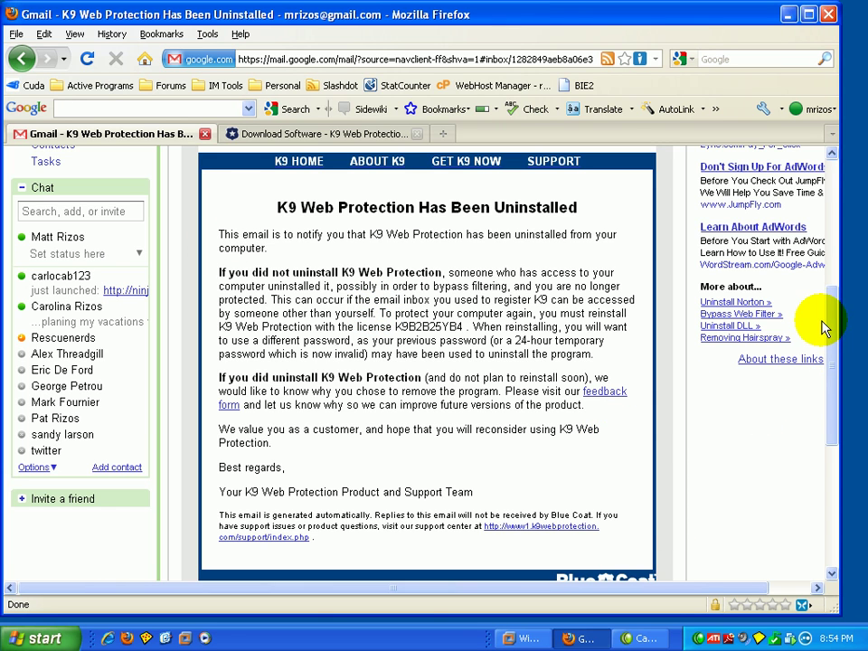
{"action": "left_click_drag", "start_coordinate": [834, 351], "coordinate": [827, 132]}
{"action": "left_click", "coordinate": [206, 134]}
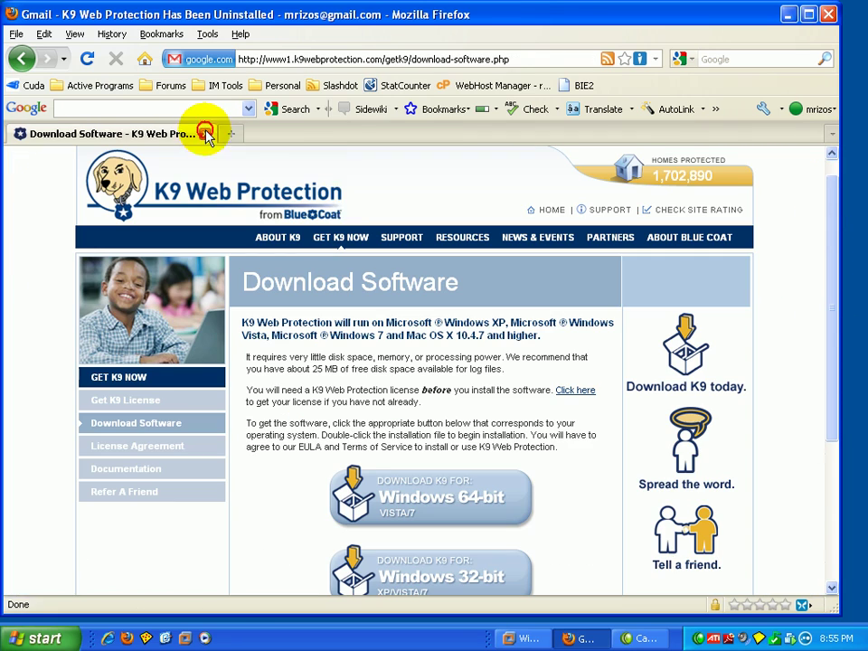
{"action": "left_click", "coordinate": [838, 14]}
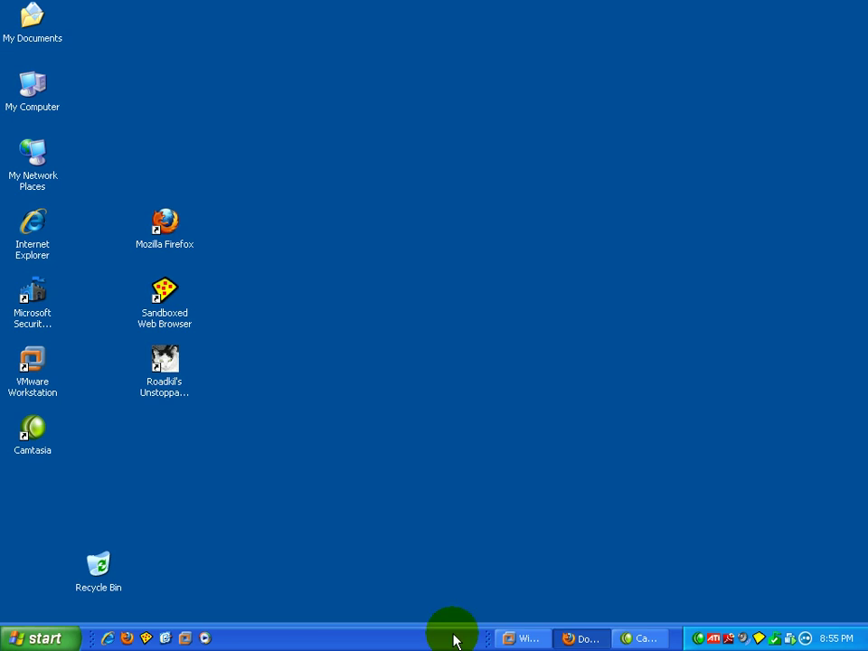
Restore the Windows 7 VM and show the Default level's blocked categories on Web Categories to Block
{"action": "left_click", "coordinate": [519, 638]}
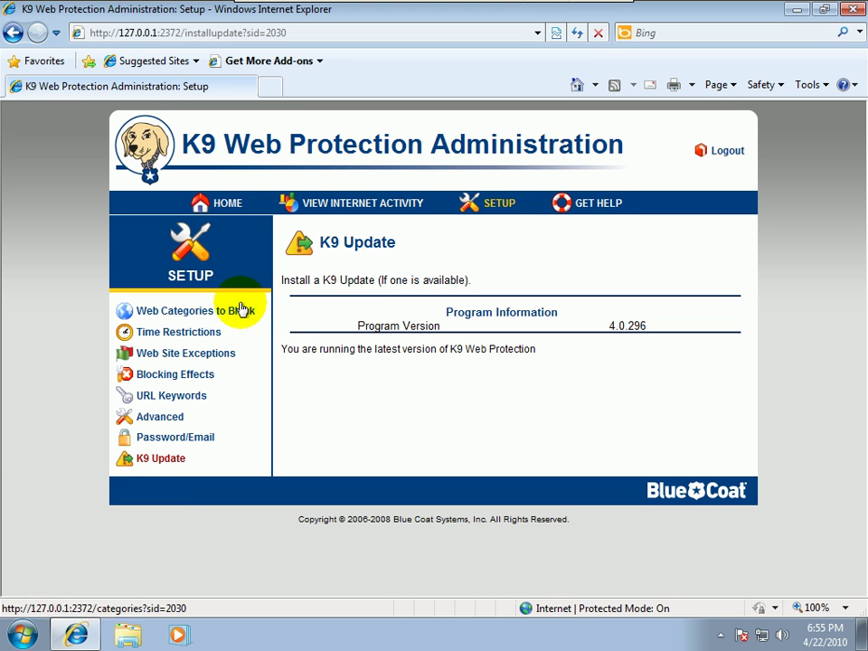
{"action": "left_click", "coordinate": [133, 314]}
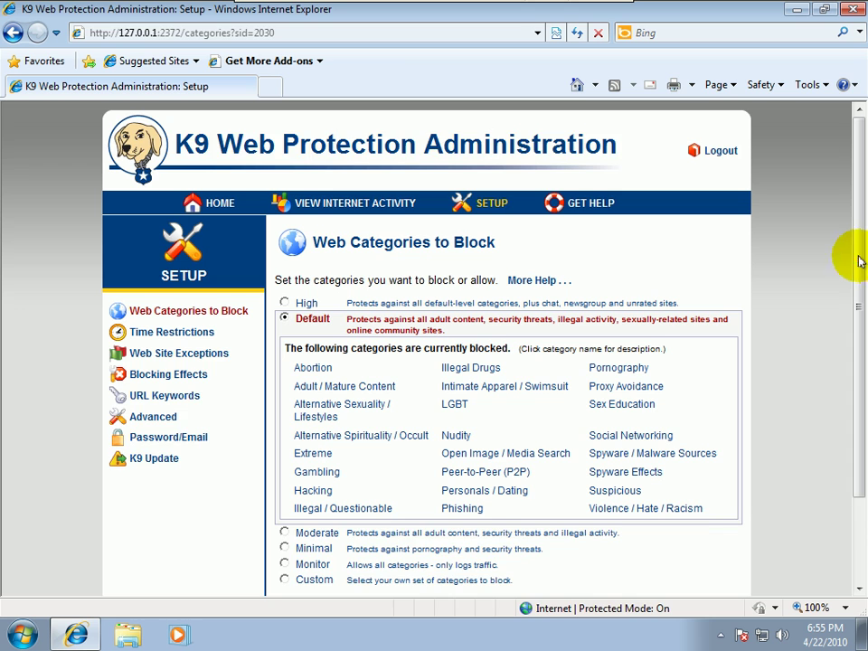
{"action": "left_click_drag", "start_coordinate": [861, 261], "coordinate": [850, 336]}
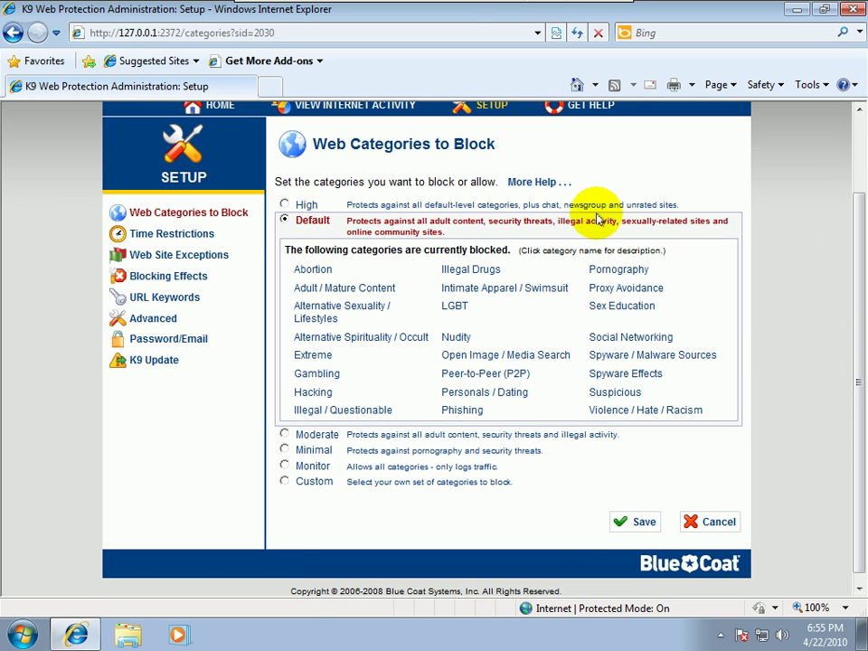
{"action": "mouse_move", "coordinate": [385, 12]}
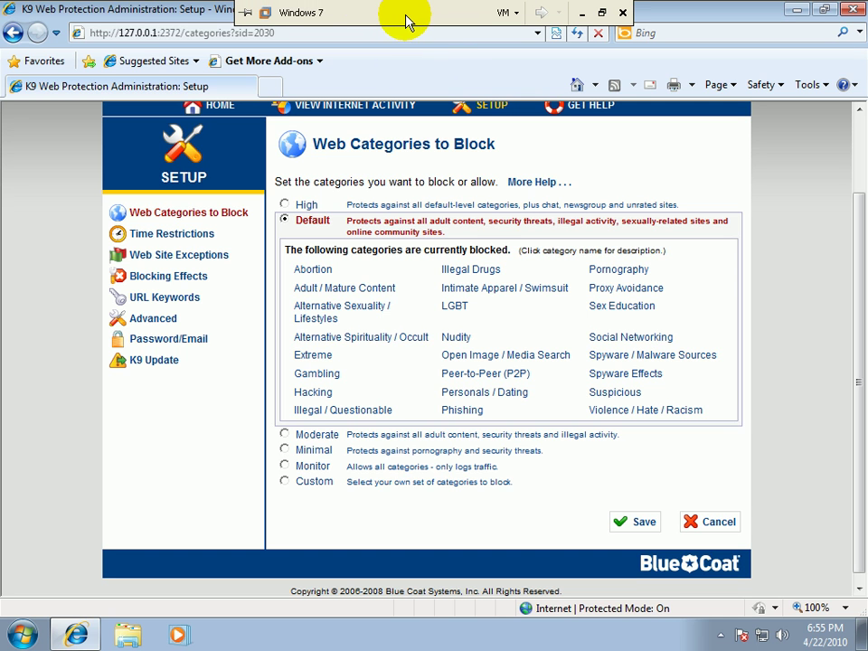